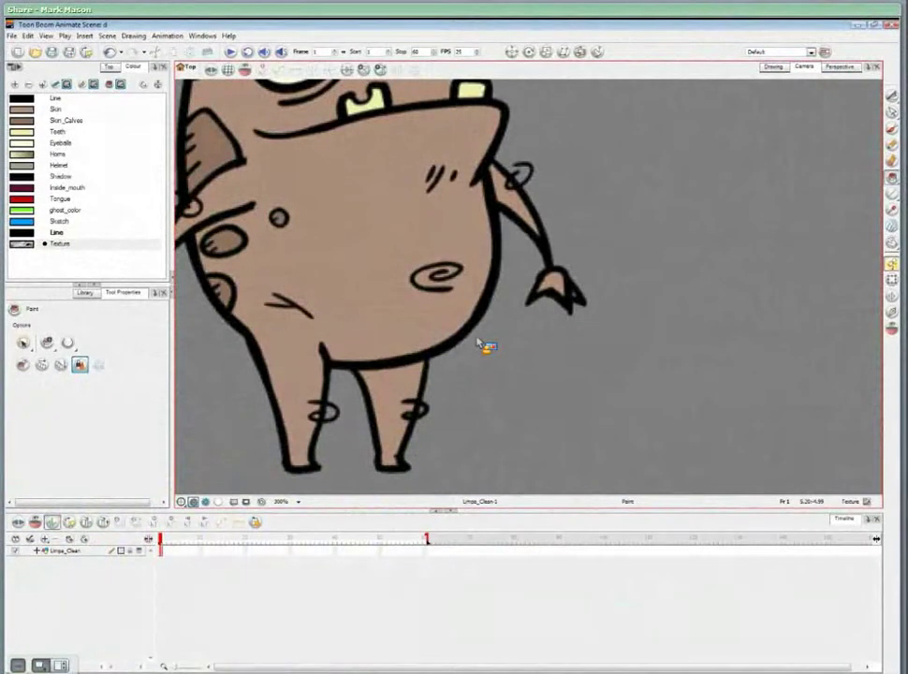
# Lasso the hand at the end of the character's arm with the Cutter and create symbol h, cutting the artwork from its source
pyautogui.hotkey('alt', 't')
pyautogui.click(24, 342)
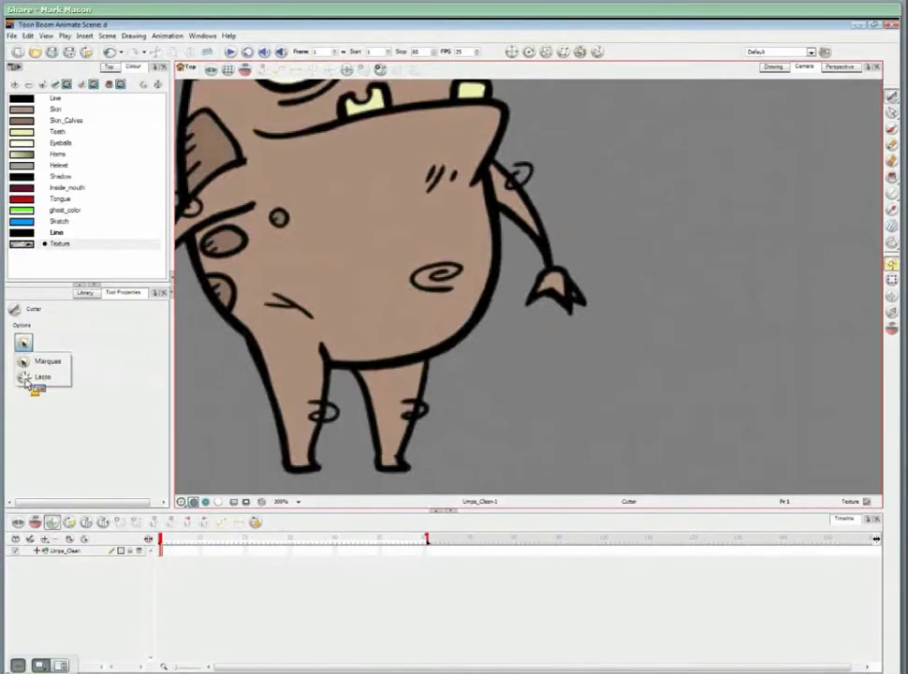
pyautogui.click(30, 377)
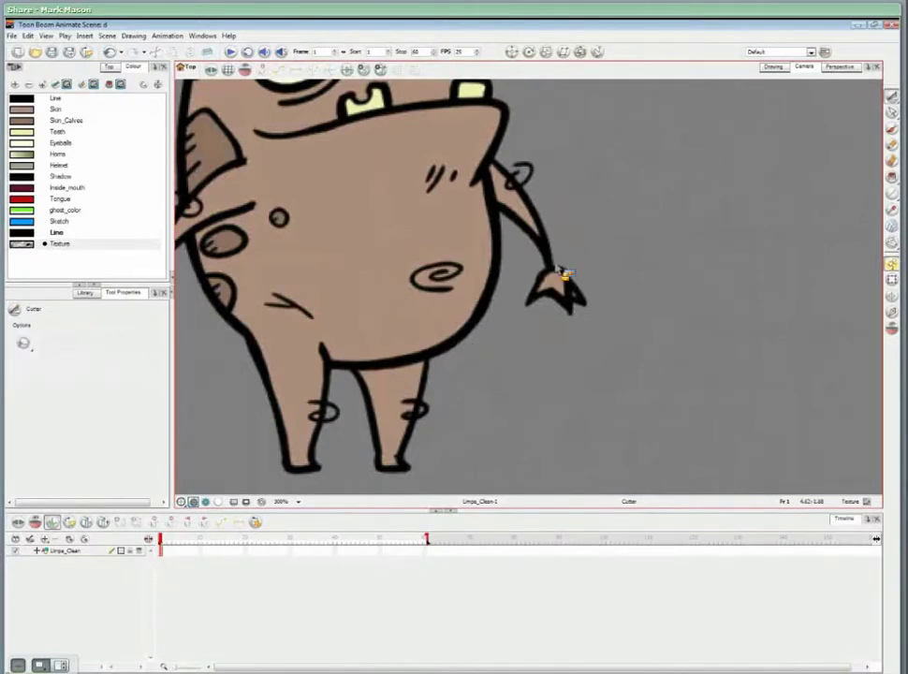
pyautogui.moveTo(562, 273); pyautogui.dragTo(533, 266)
pyautogui.moveTo(532, 267); pyautogui.dragTo(554, 308)
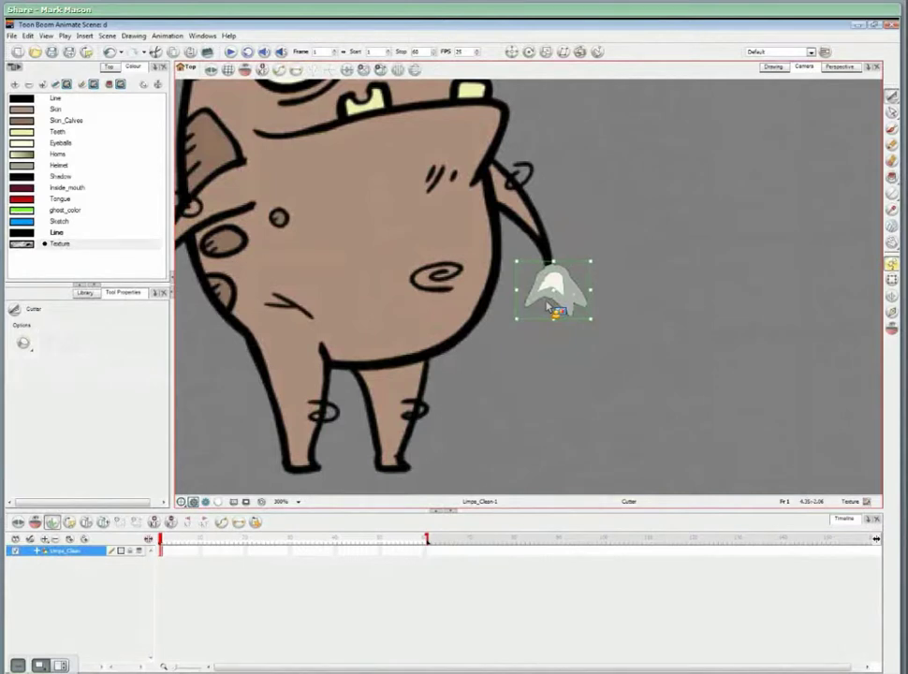
pyautogui.press('F8')
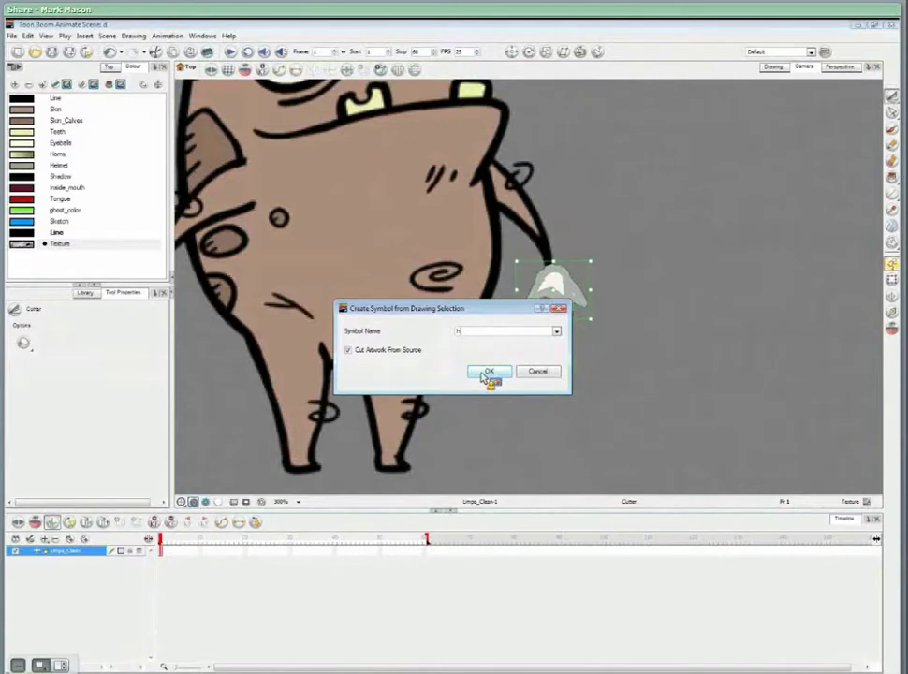
pyautogui.click(486, 373)
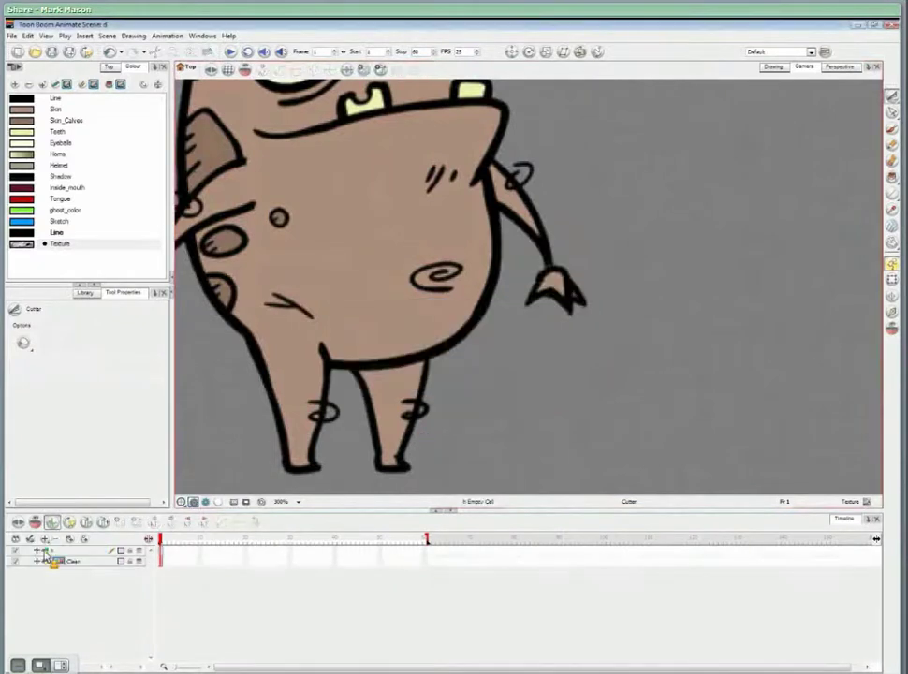
# Cut the forearm out of the Limpa_Clean drawing and create symbol fa from it
pyautogui.moveTo(44, 557); pyautogui.dragTo(163, 566)
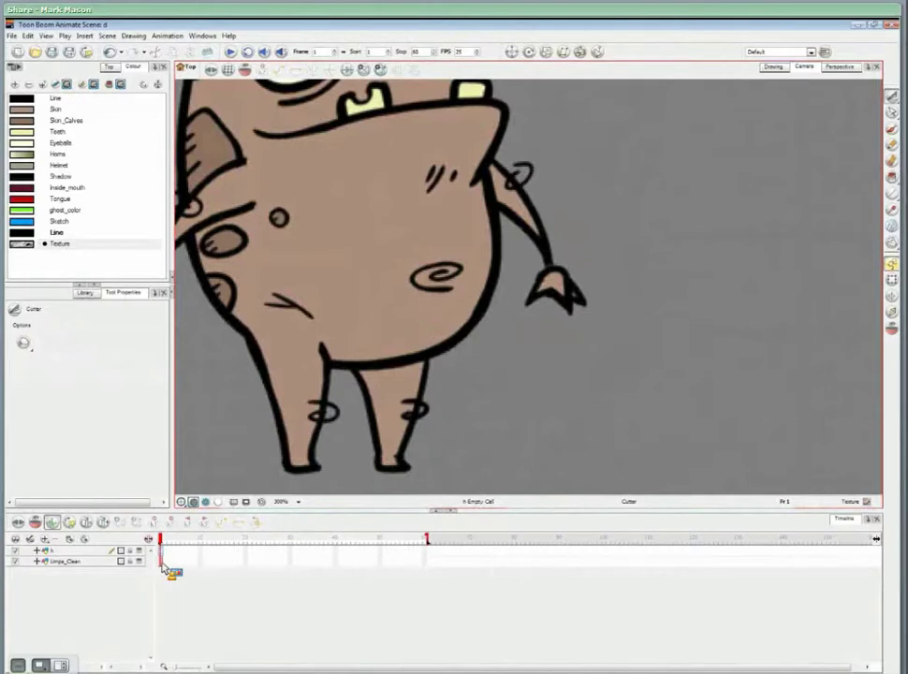
pyautogui.click(163, 564)
pyautogui.moveTo(528, 285); pyautogui.dragTo(517, 234)
pyautogui.press('F8')
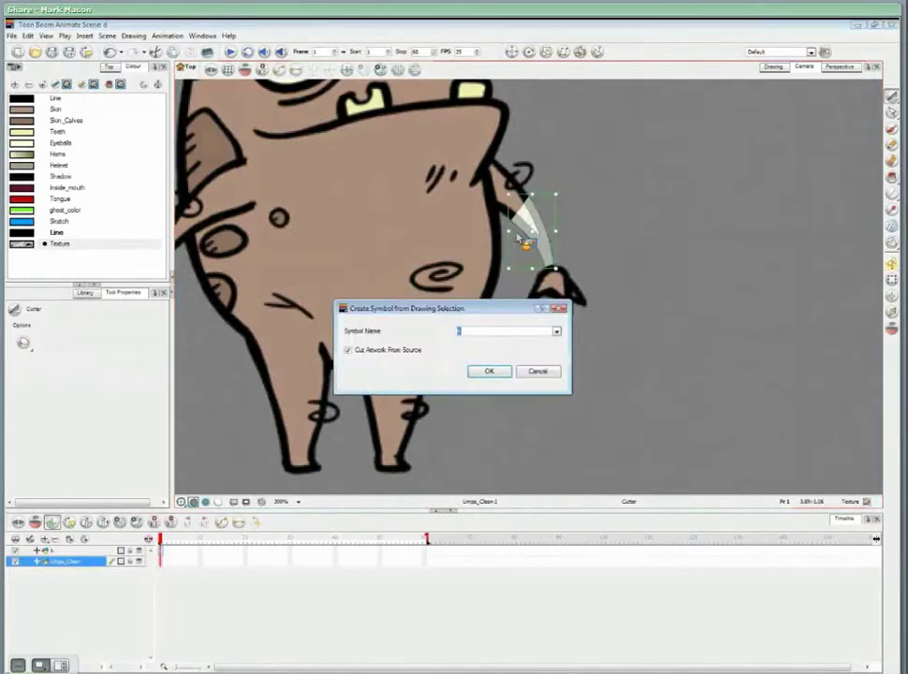
pyautogui.write('f')
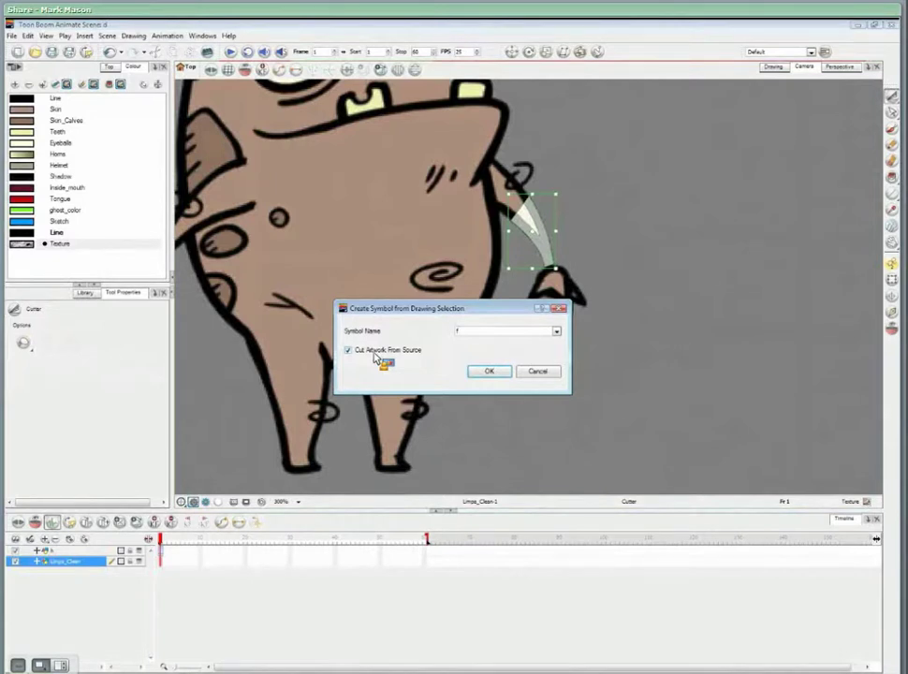
pyautogui.write('a')
pyautogui.press('Return')
# Use the Pivot tool to place the fa forearm's pivot at the elbow and the h hand's pivot at the wrist
pyautogui.click(891, 298)
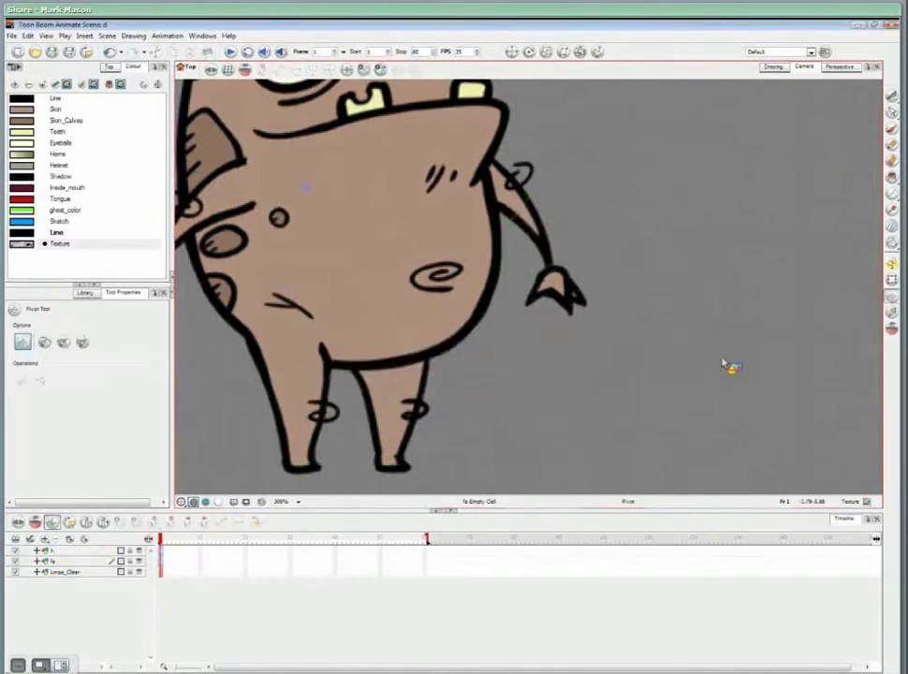
pyautogui.click(161, 562)
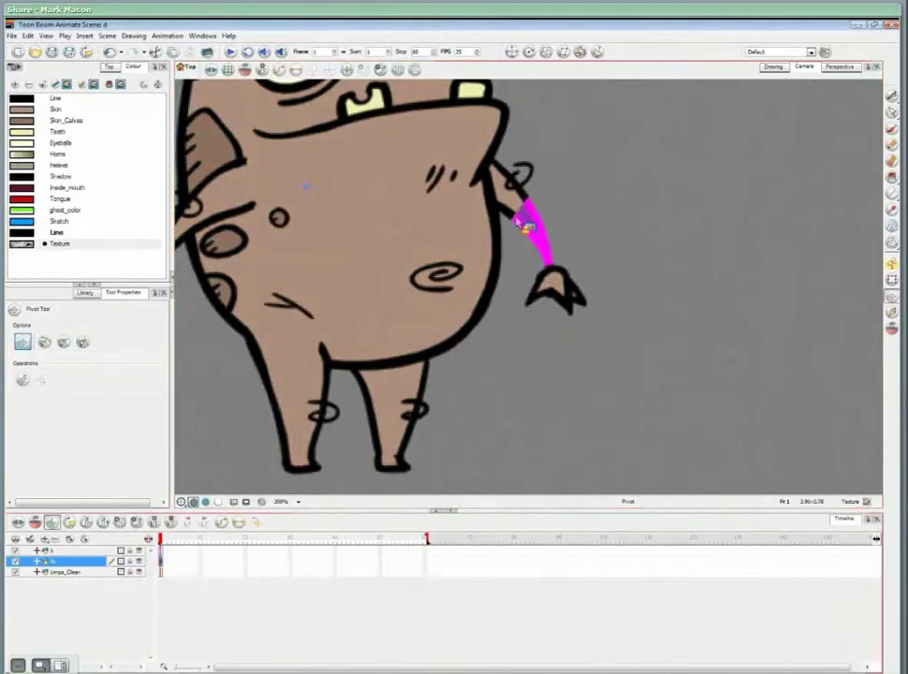
pyautogui.click(160, 550)
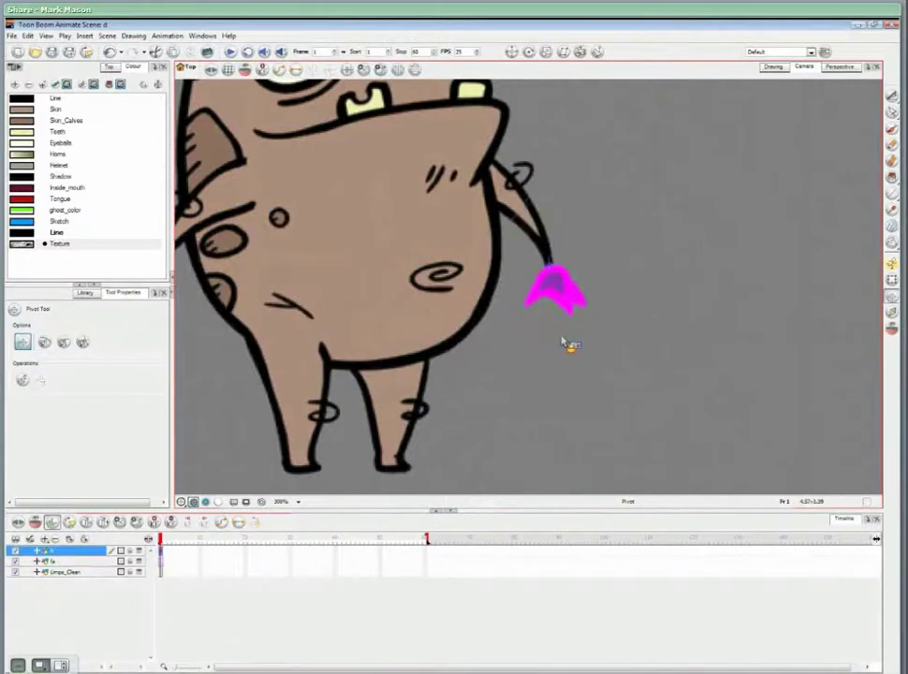
# Test the hand's rotation around its wrist pivot with the Transform tool, return it to its original angle and select the forearm
pyautogui.hotkey('shift', 't')
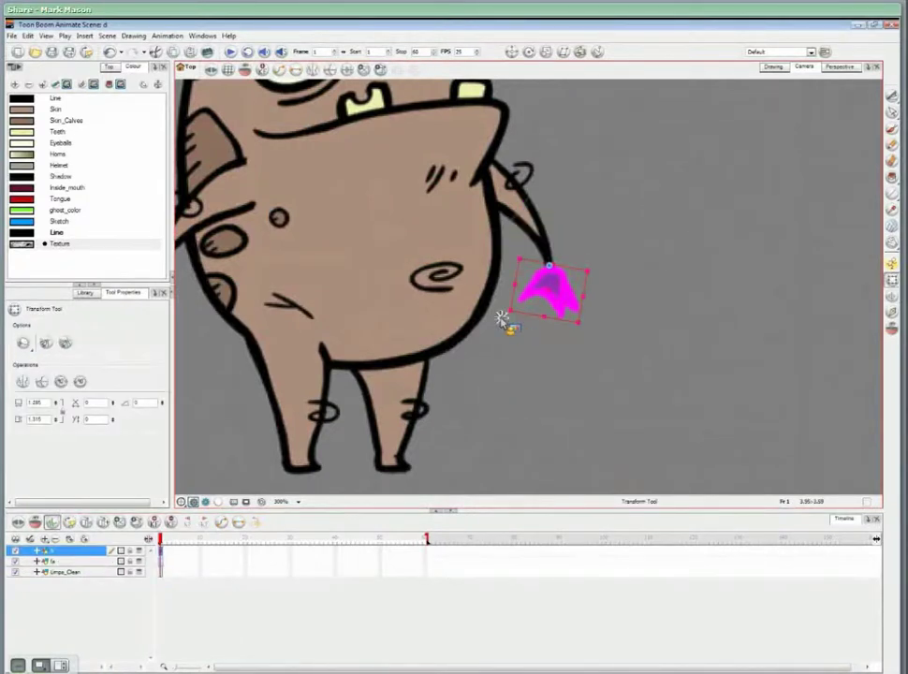
pyautogui.moveTo(503, 319); pyautogui.dragTo(510, 331)
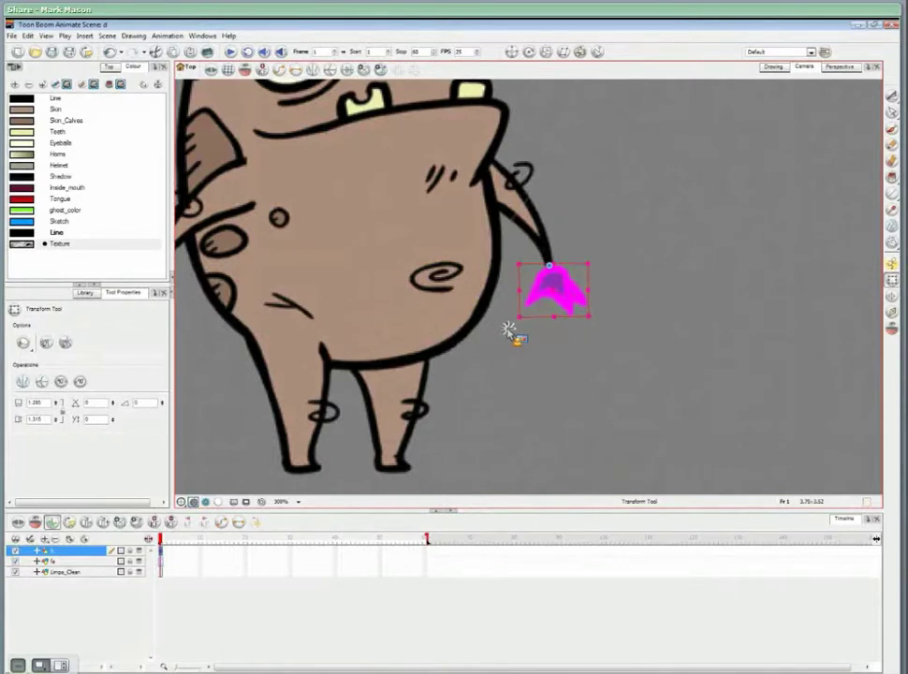
pyautogui.click(532, 234)
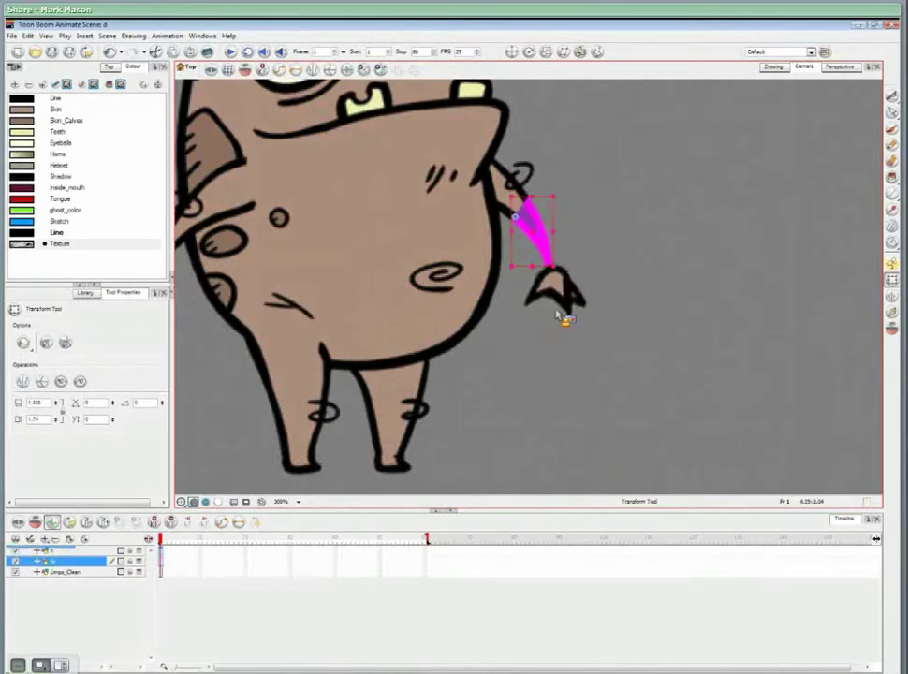
# Parent the h hand layer to the fa forearm layer in the timeline
pyautogui.click(560, 308)
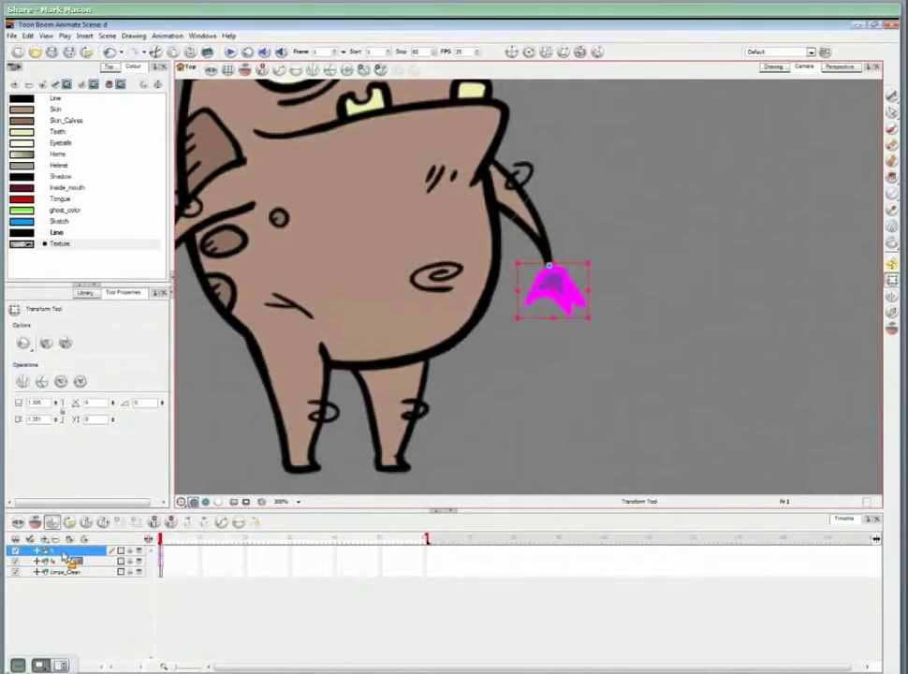
pyautogui.moveTo(65, 557); pyautogui.dragTo(68, 564)
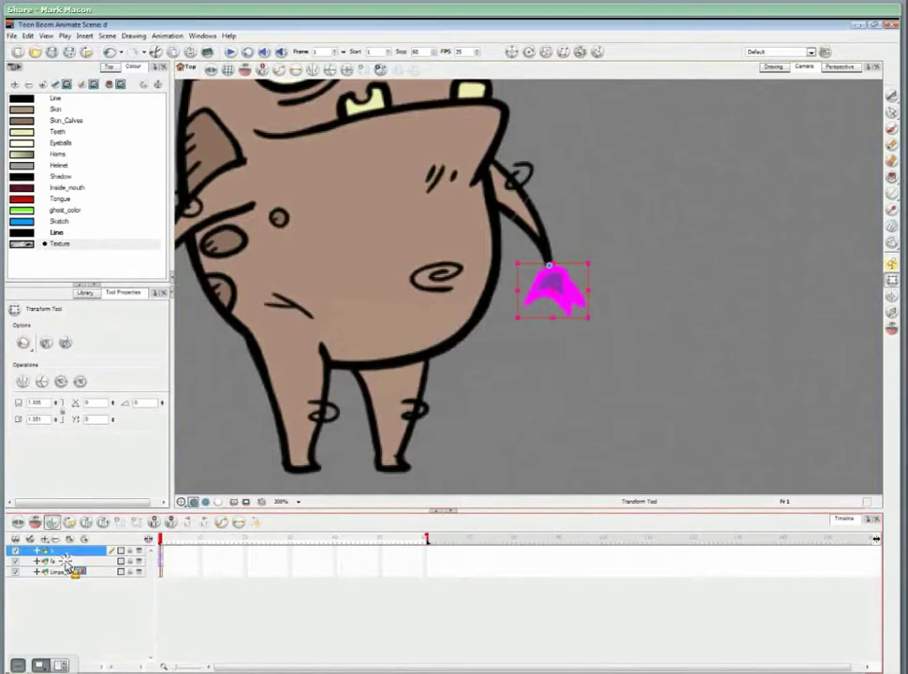
pyautogui.moveTo(66, 564); pyautogui.dragTo(613, 585)
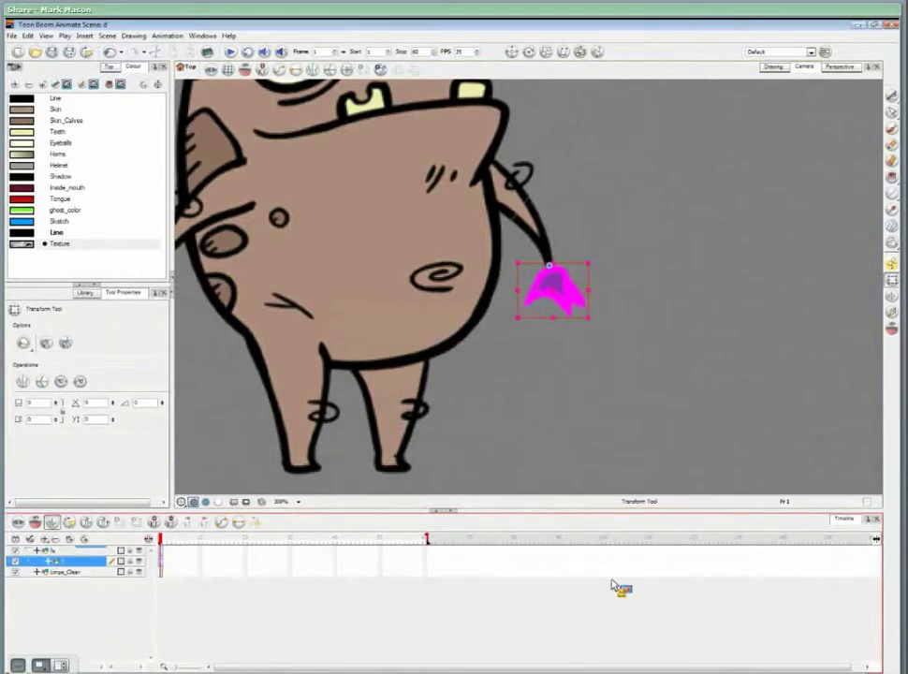
# Select the parent forearm, swing it with its attached hand inward across the body, and rotate the hand around the wrist
pyautogui.press('b')
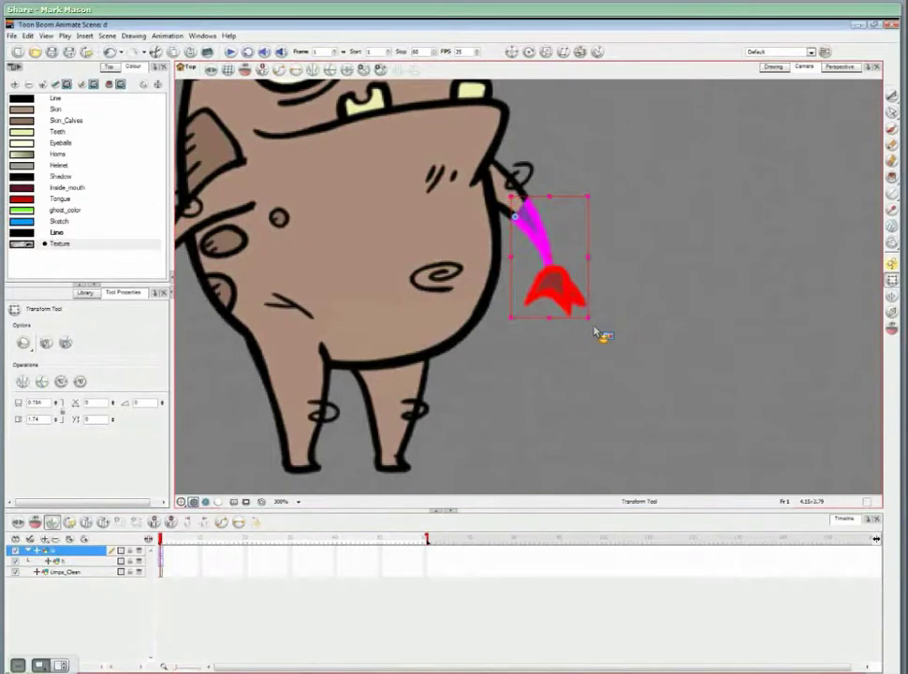
pyautogui.moveTo(595, 332); pyautogui.dragTo(473, 293)
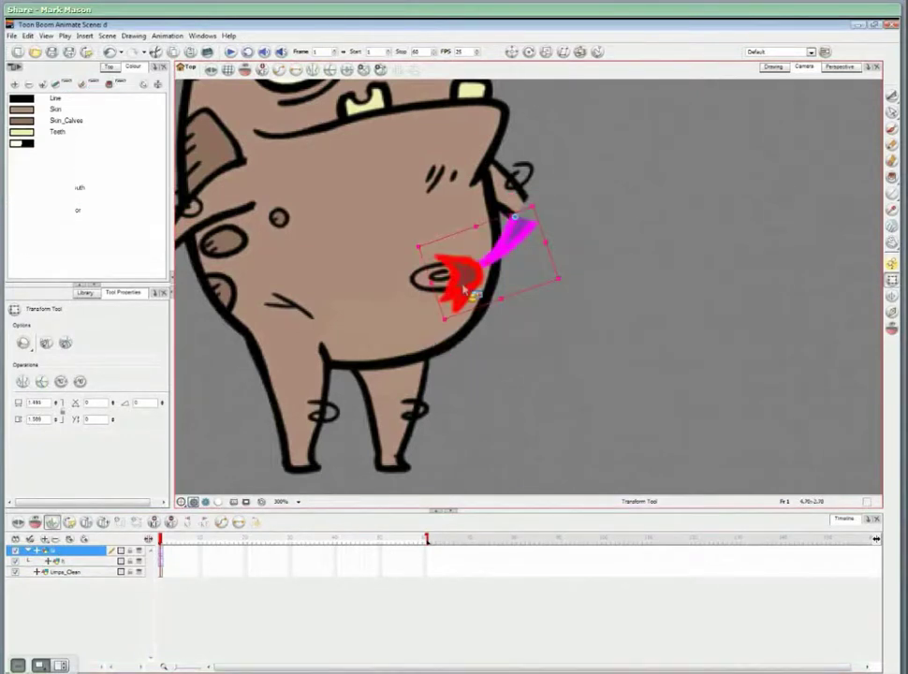
pyautogui.click(463, 290)
pyautogui.moveTo(438, 331); pyautogui.dragTo(416, 318)
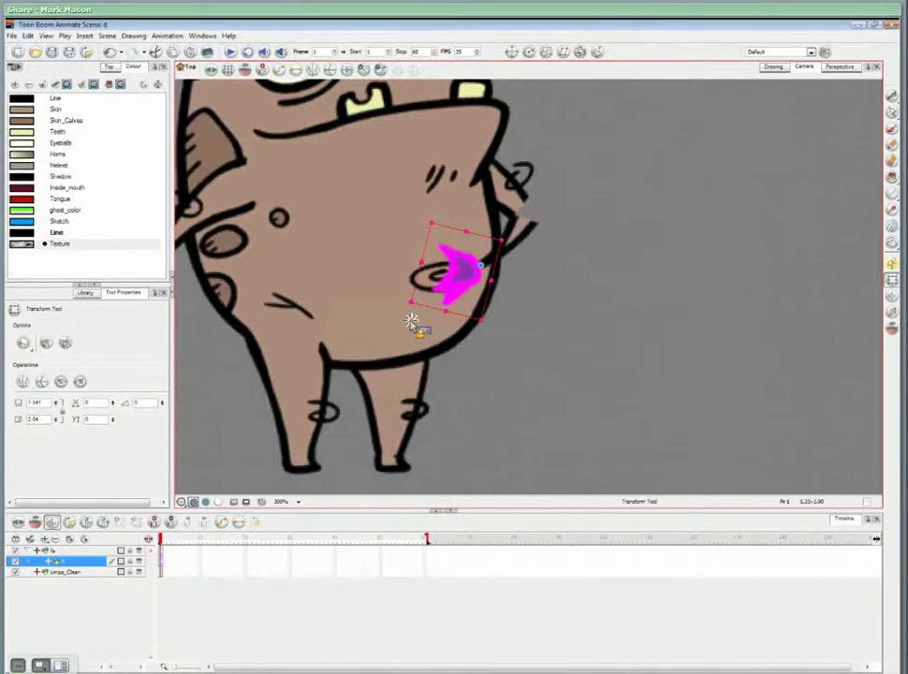
pyautogui.moveTo(412, 321); pyautogui.dragTo(417, 326)
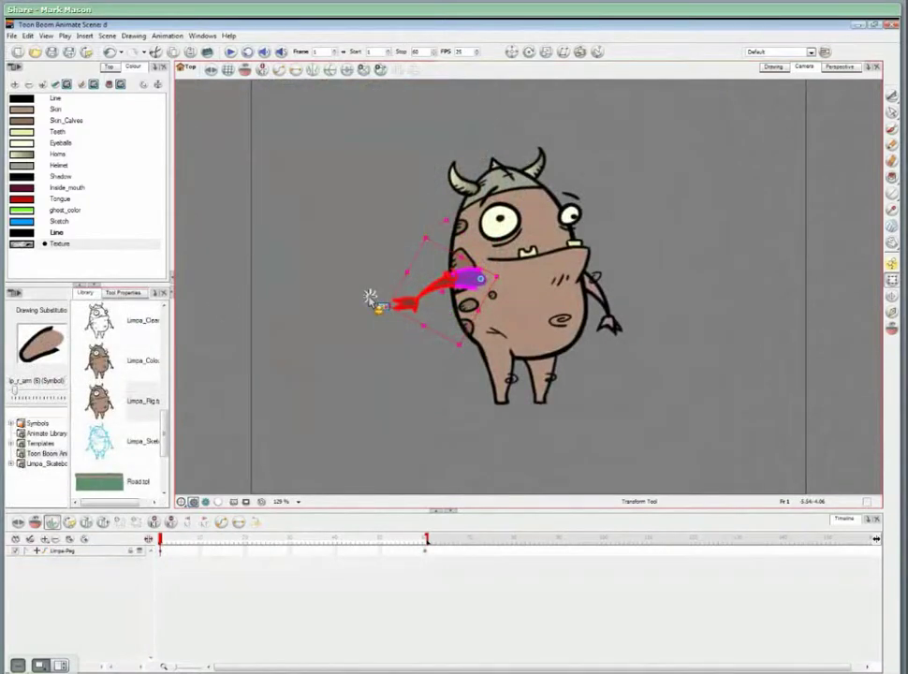
# Pose the rigged Limpa character by raising the left arm out sideways, turning its hand upward and bending the right leg
pyautogui.click(610, 327)
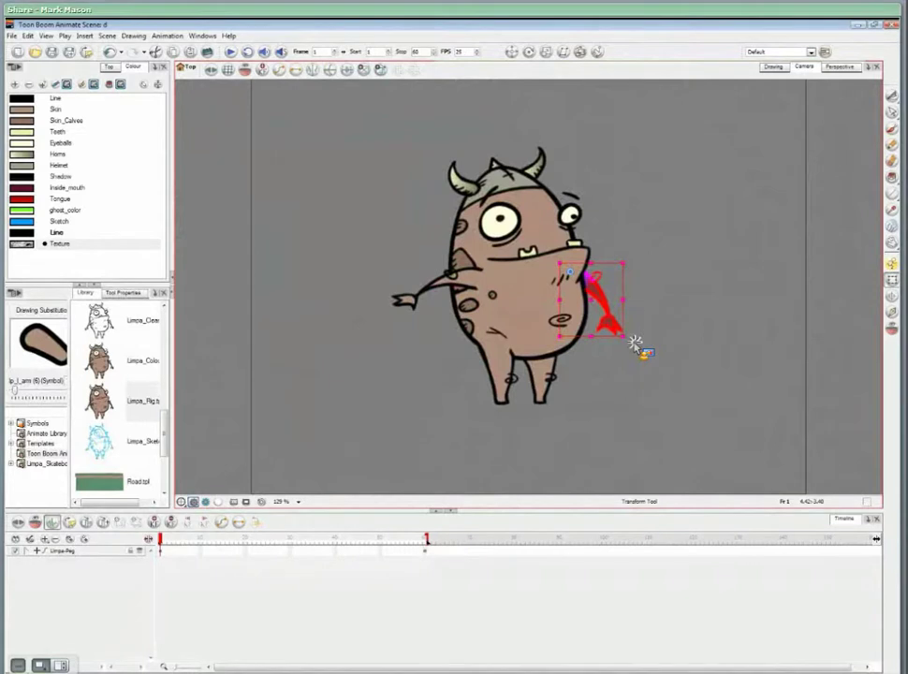
pyautogui.moveTo(634, 344); pyautogui.dragTo(659, 240)
pyautogui.click(634, 259)
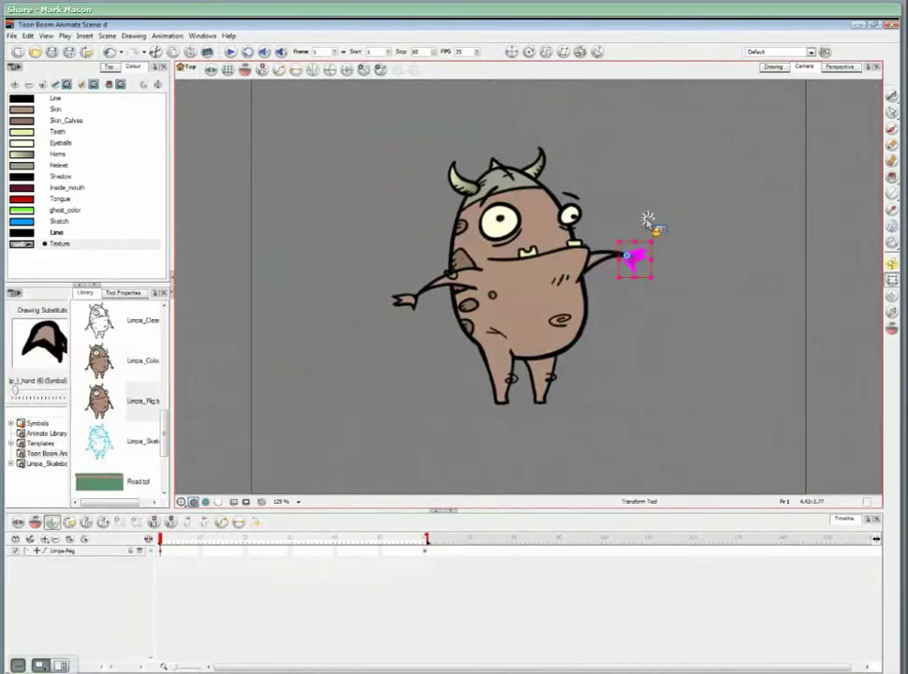
pyautogui.click(496, 365)
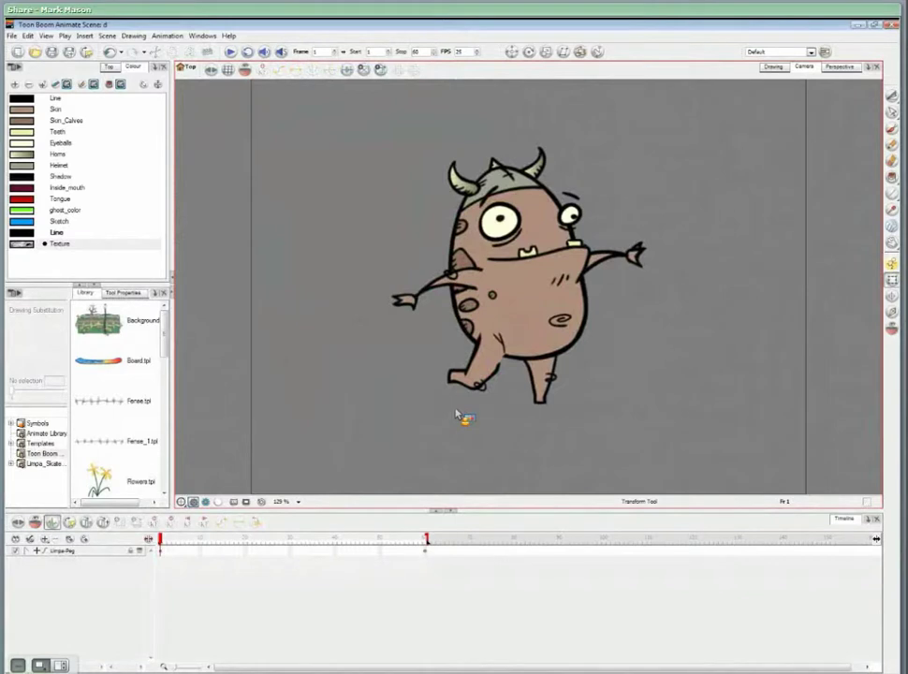
# Choose Board.tpl from the library and open the board symbol for editing
pyautogui.click(138, 360)
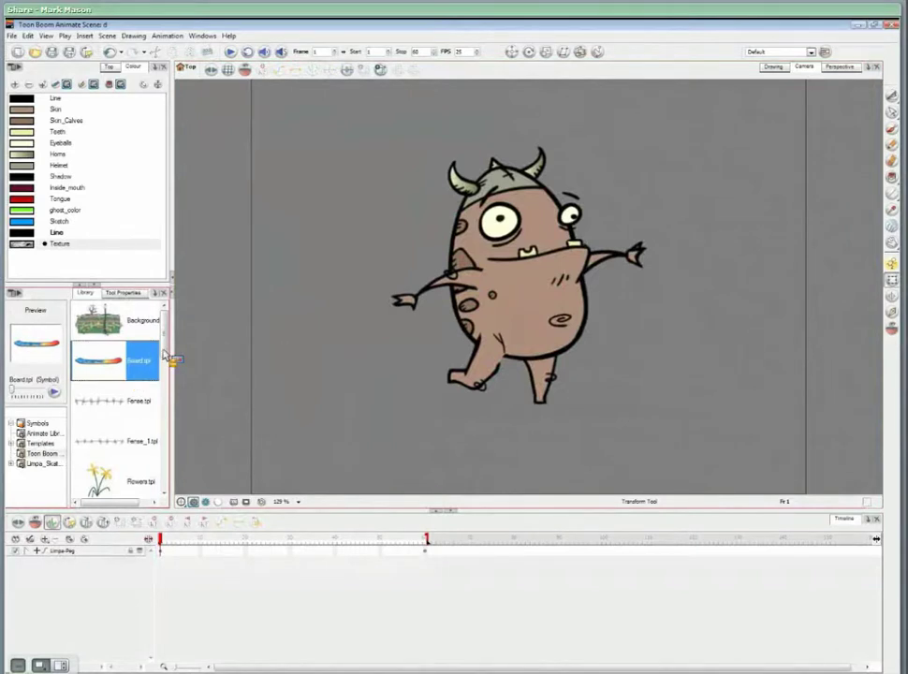
pyautogui.press('End')
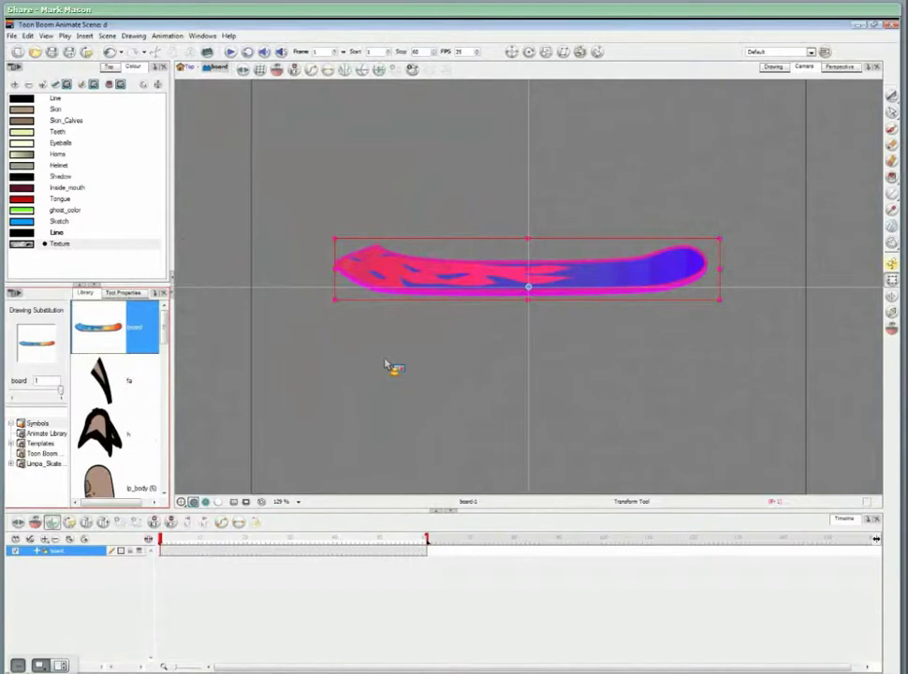
pyautogui.click(335, 357)
# Add the wheel symbol from the library and position it partly behind the underside of the board's red end
pyautogui.scroll(-5, 164, 431)
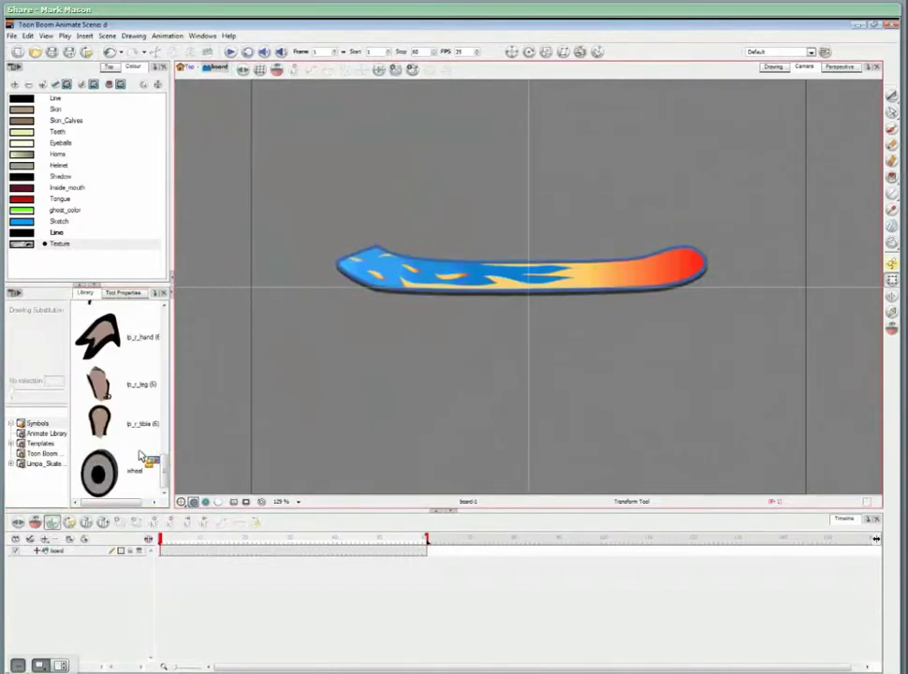
pyautogui.click(141, 456)
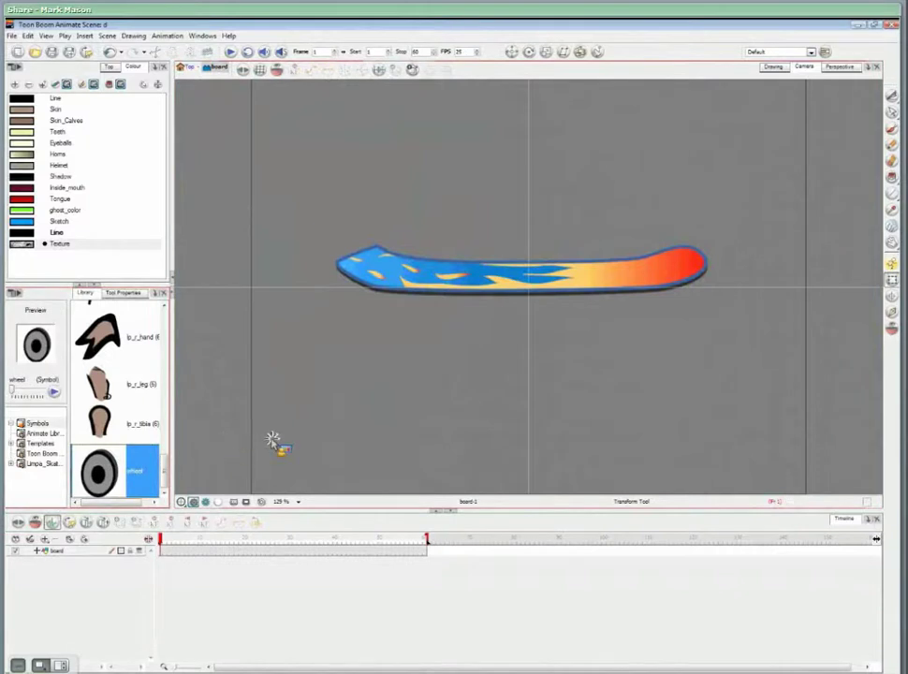
pyautogui.moveTo(505, 341); pyautogui.dragTo(636, 307)
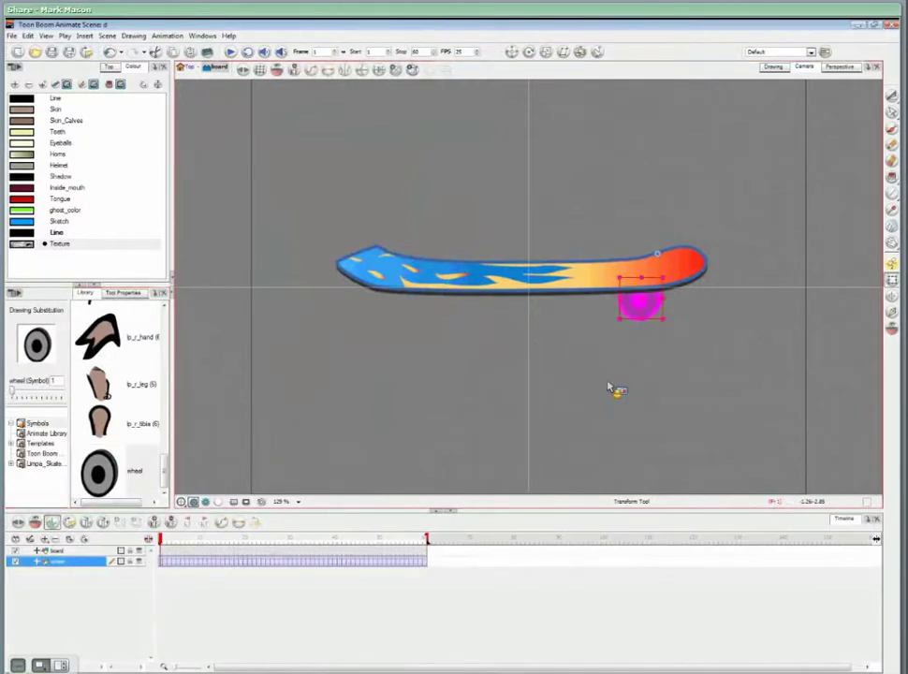
# Add a second wheel symbol under the red end, slightly lower and overlapping the first wheel toward the board's middle
pyautogui.moveTo(112, 467); pyautogui.dragTo(502, 342)
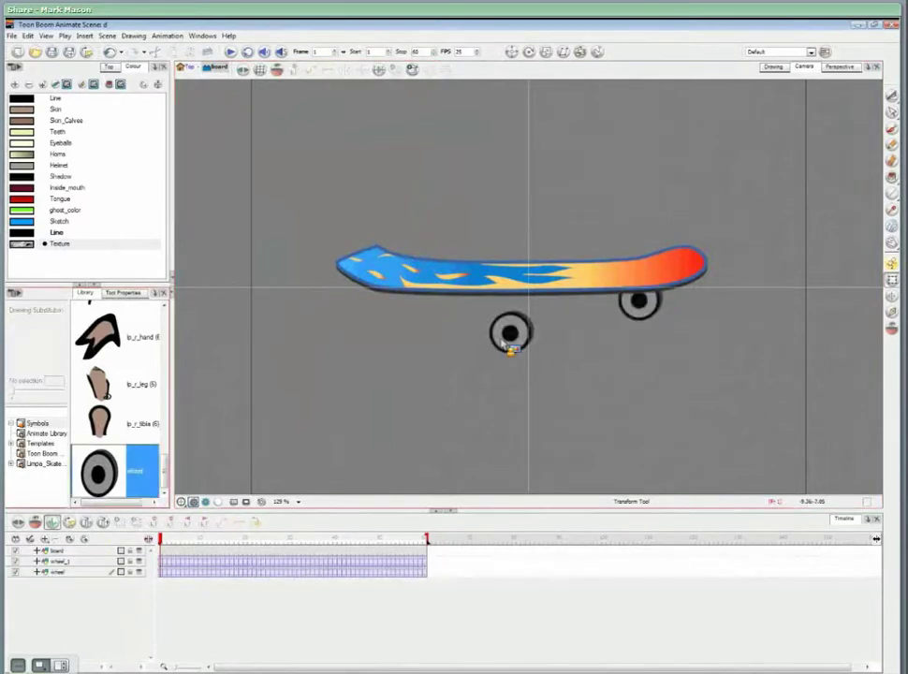
pyautogui.moveTo(510, 346); pyautogui.dragTo(610, 317)
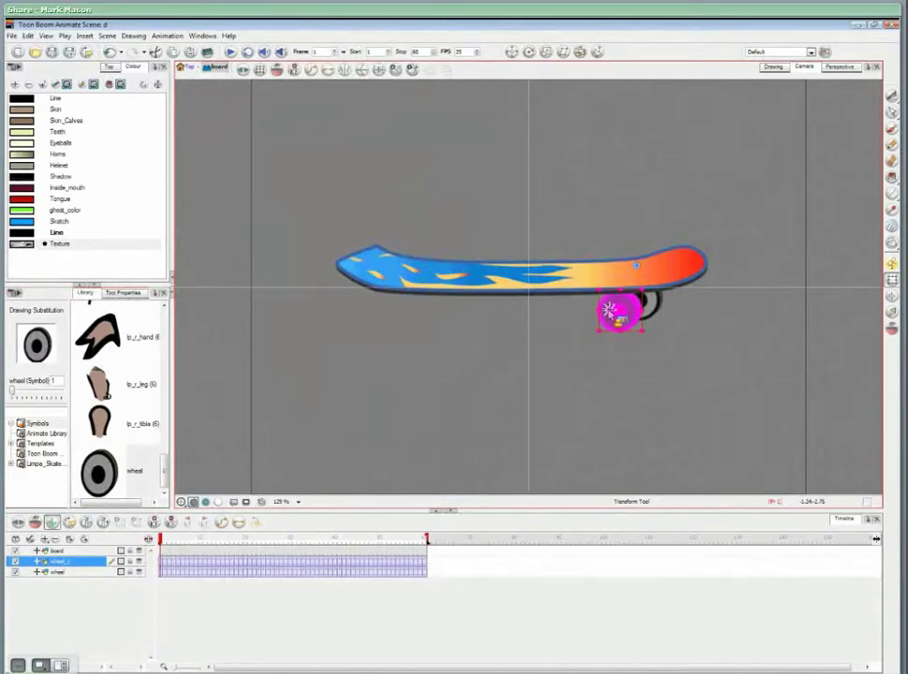
pyautogui.moveTo(608, 309); pyautogui.dragTo(604, 308)
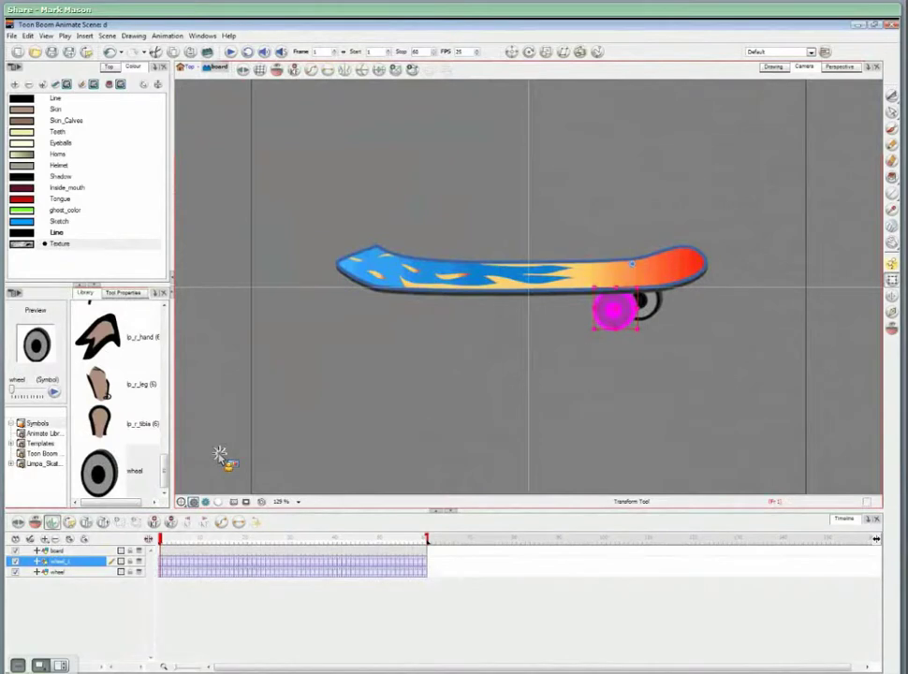
# Add two wheel symbols under the board's blue end, the second slightly lower and overlapping the first toward the board's tip
pyautogui.moveTo(220, 456); pyautogui.dragTo(488, 348)
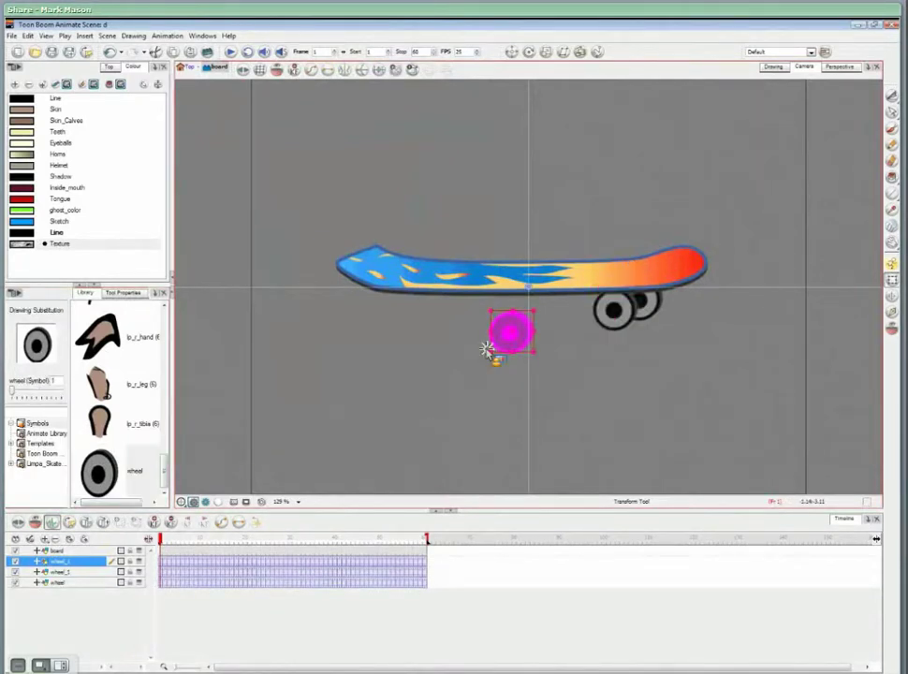
pyautogui.moveTo(488, 348); pyautogui.dragTo(393, 323)
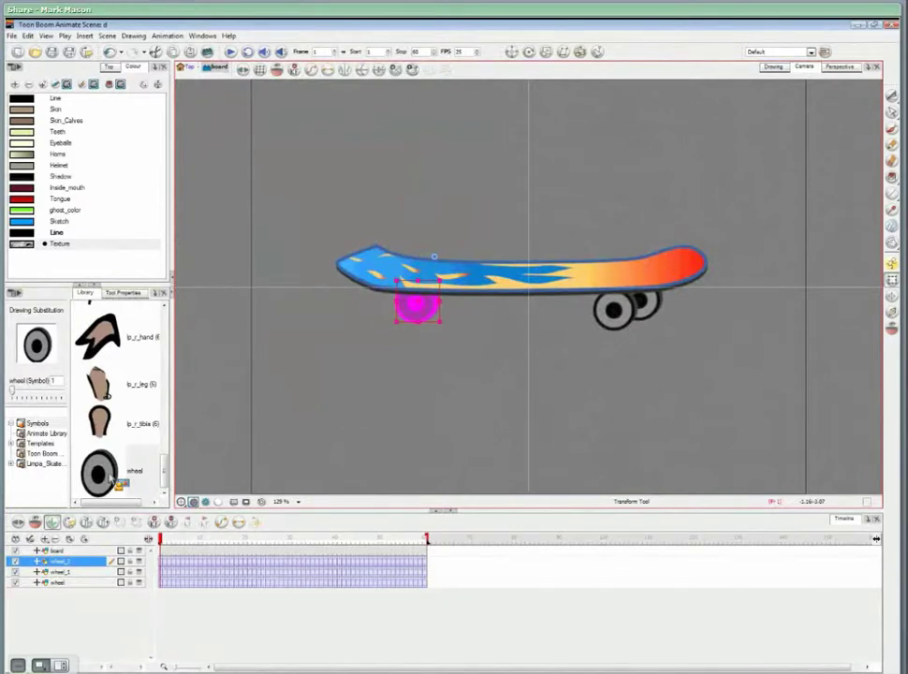
pyautogui.moveTo(110, 480); pyautogui.dragTo(505, 351)
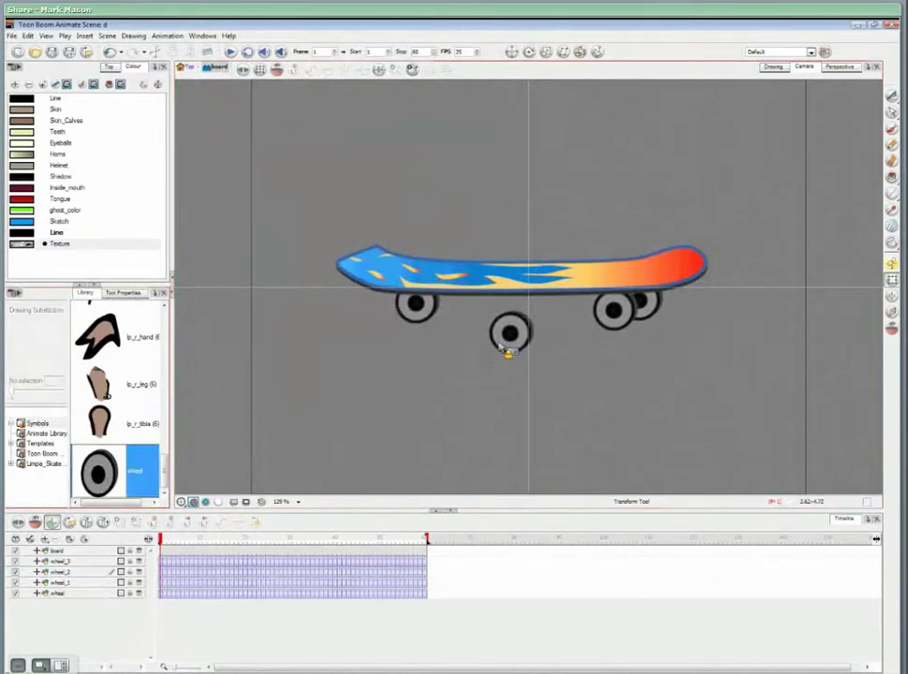
pyautogui.moveTo(506, 350); pyautogui.dragTo(397, 329)
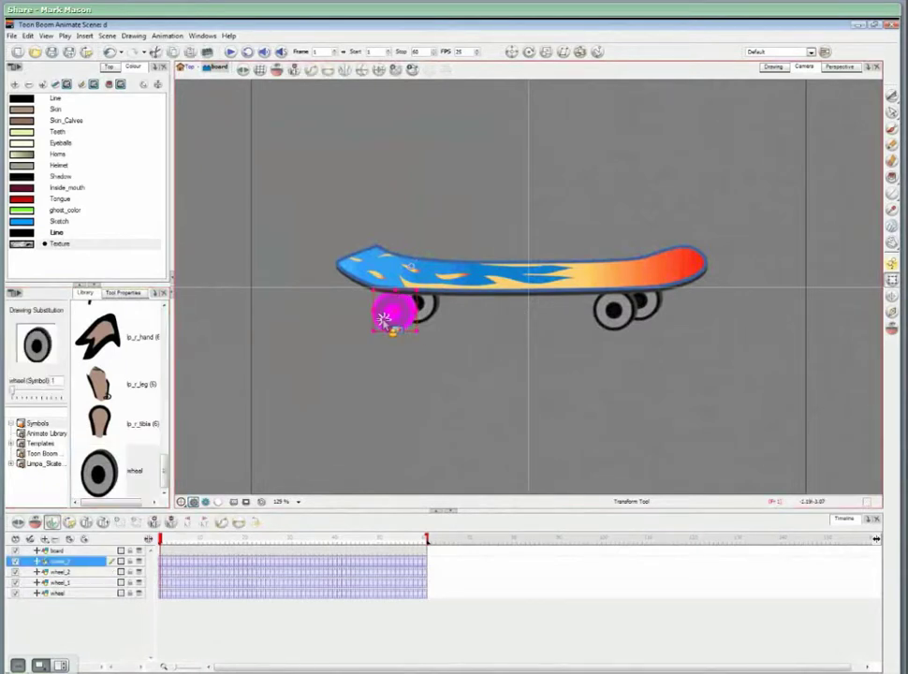
# Edit the wheel symbol by drawing a white circle outline in colour 7 centred around the hub, and return to the board symbol
pyautogui.click(610, 318)
pyautogui.doubleClick(605, 329)
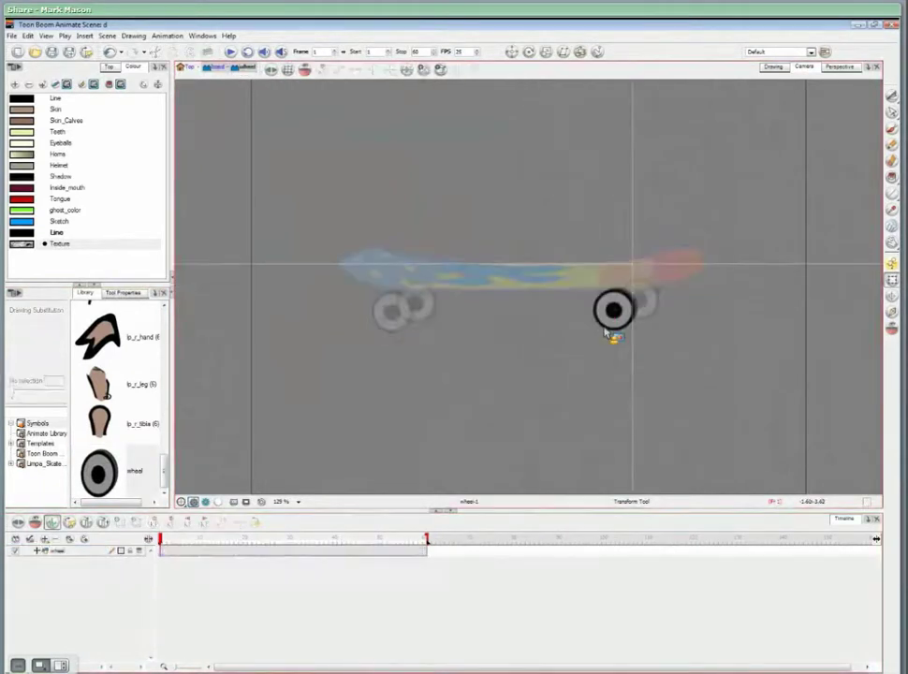
pyautogui.click(893, 194)
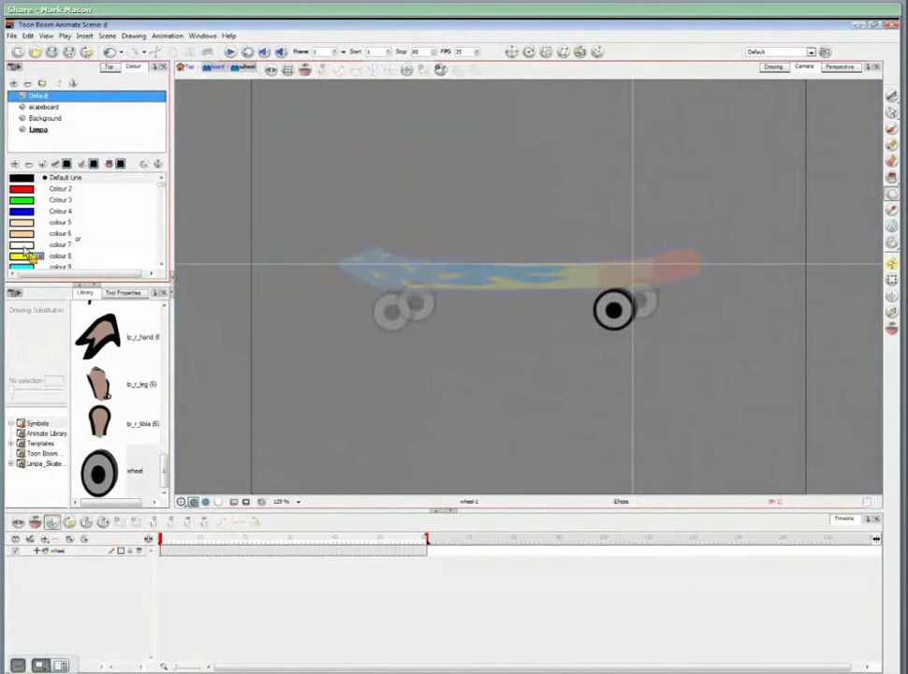
pyautogui.click(26, 246)
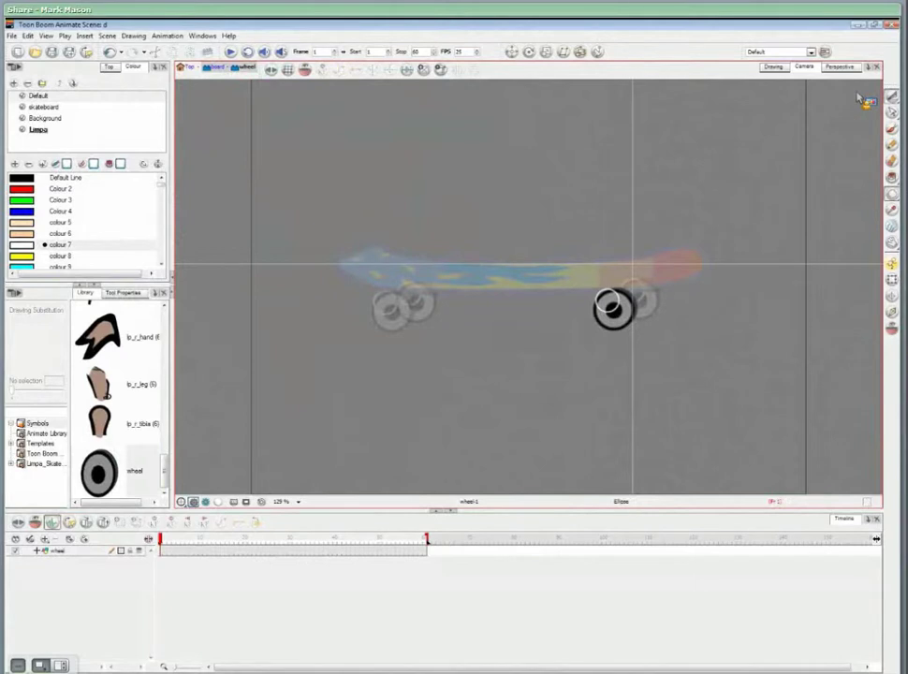
pyautogui.click(891, 97)
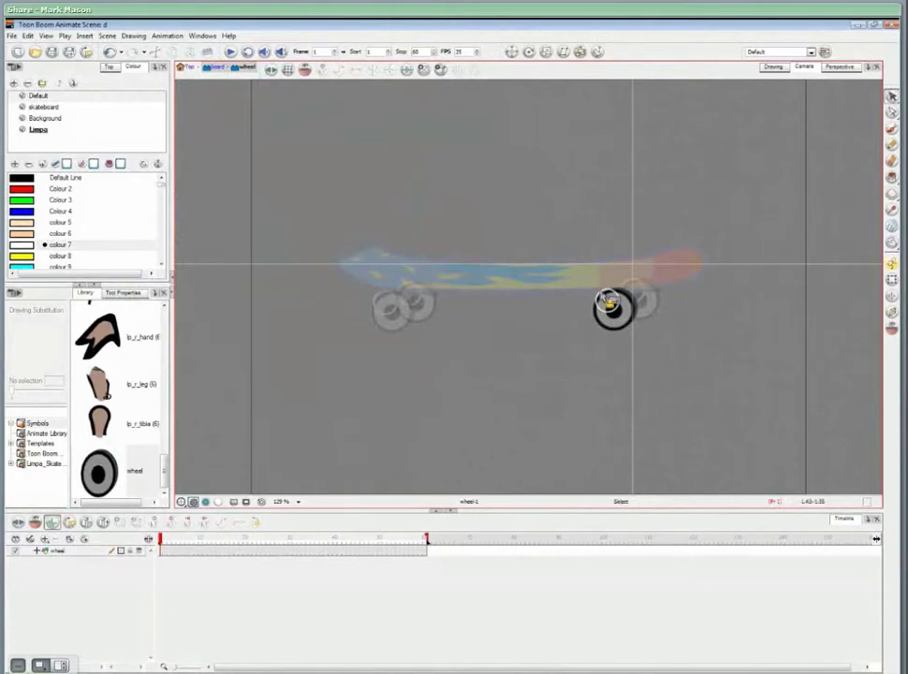
pyautogui.click(608, 301)
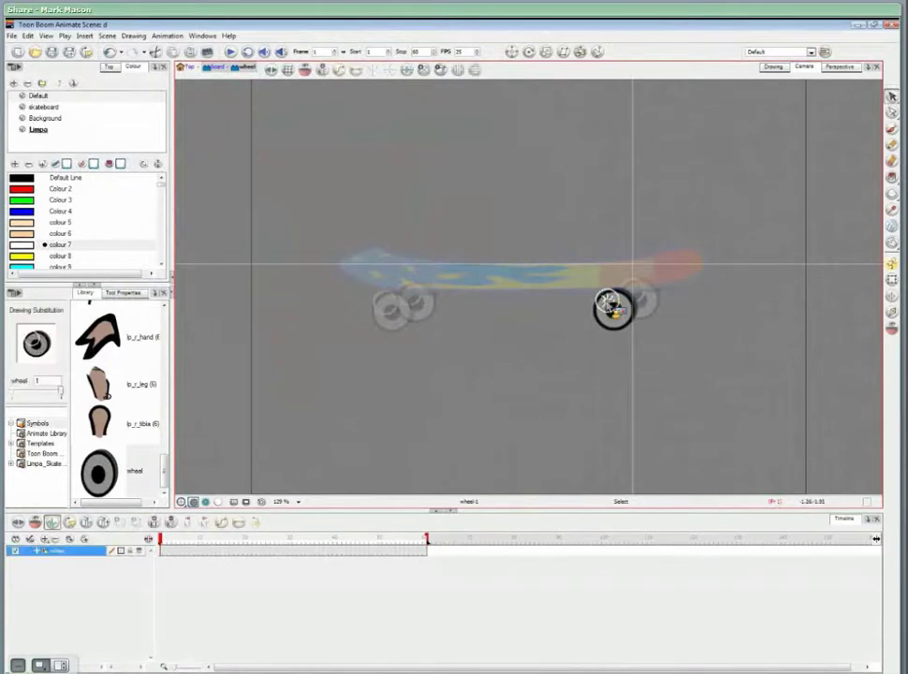
pyautogui.click(213, 70)
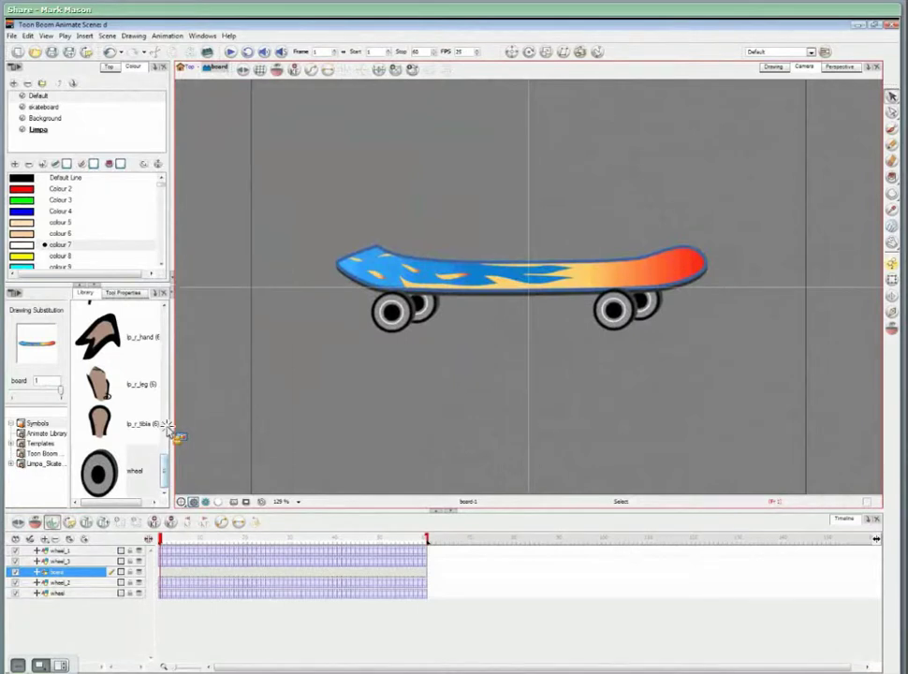
# Return to the top-level scene, scale the skateboard down to about two-thirds size and place it under Limpa's feet
pyautogui.click(187, 68)
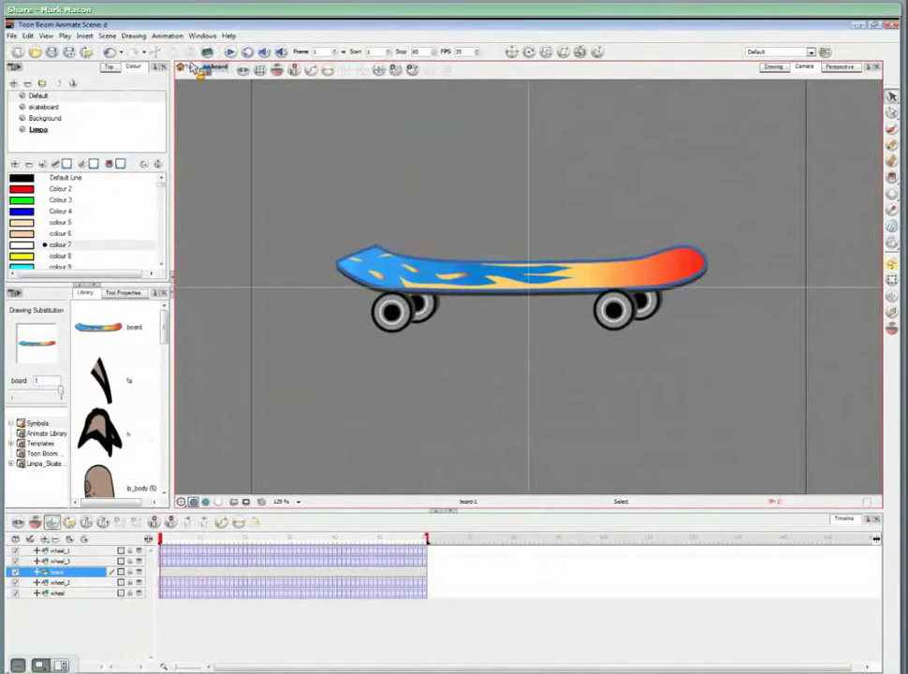
pyautogui.hotkey('shift', 't')
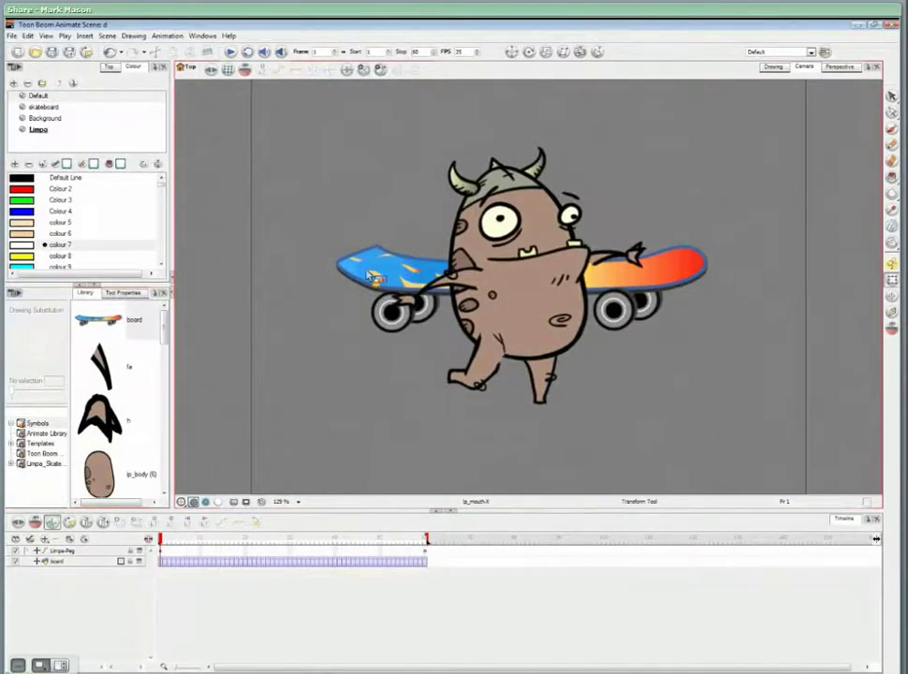
pyautogui.click(367, 276)
pyautogui.moveTo(344, 249); pyautogui.dragTo(409, 272)
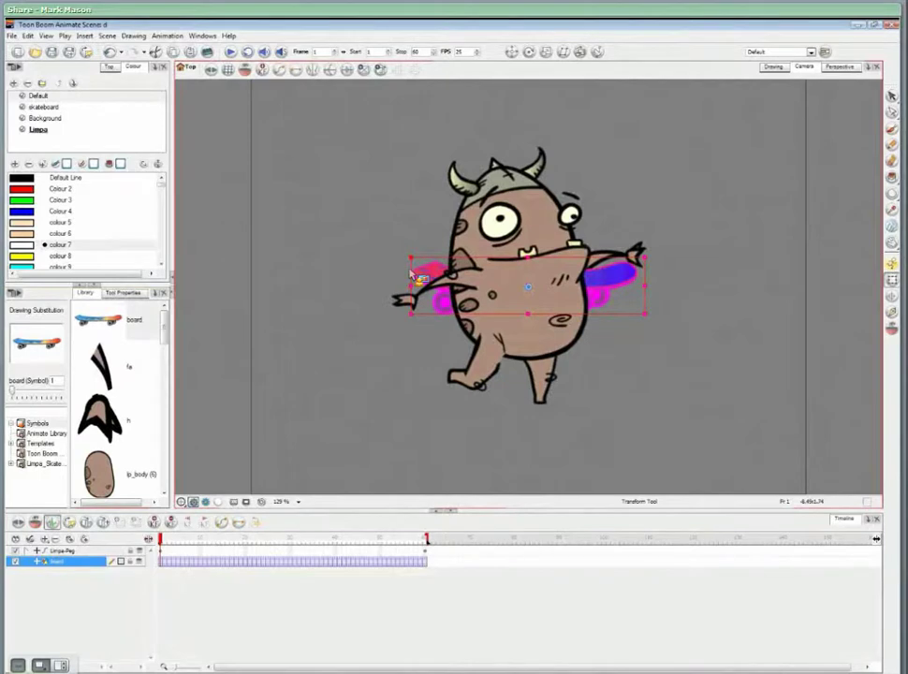
pyautogui.moveTo(412, 274); pyautogui.dragTo(407, 393)
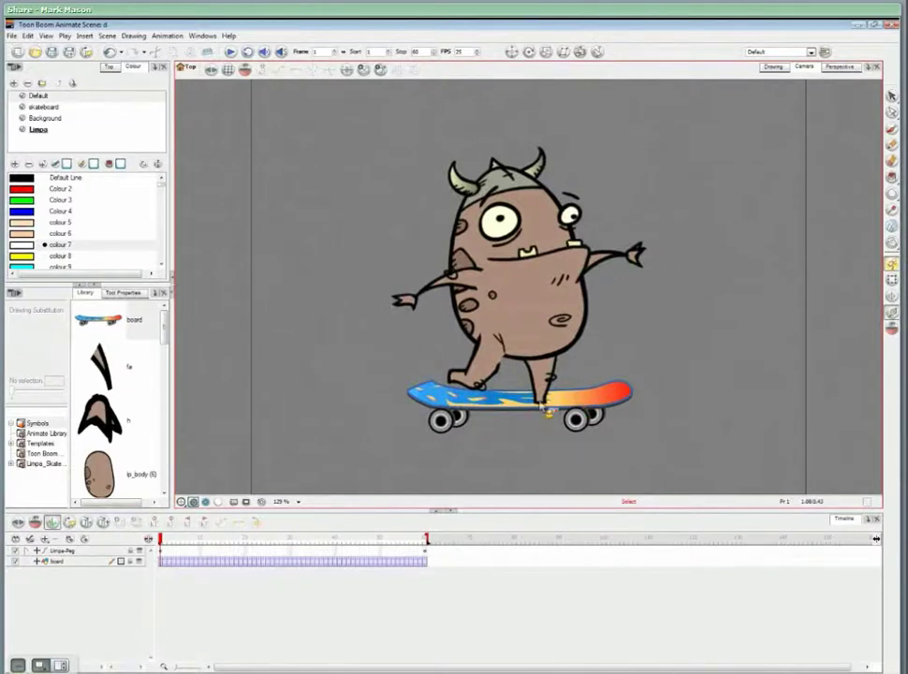
# With Inverse Kinematics, pin Limpa's left foot, lower the hips into a crouch on the board, and pin the right hip joint
pyautogui.hotkey('shift', 'i')
pyautogui.click(546, 409)
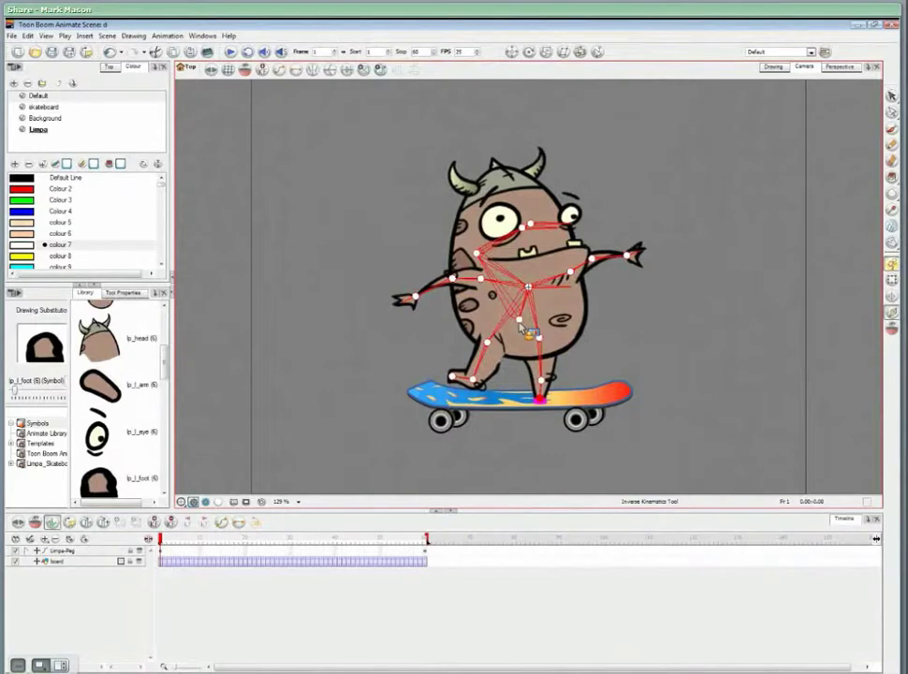
pyautogui.moveTo(518, 320); pyautogui.dragTo(493, 349)
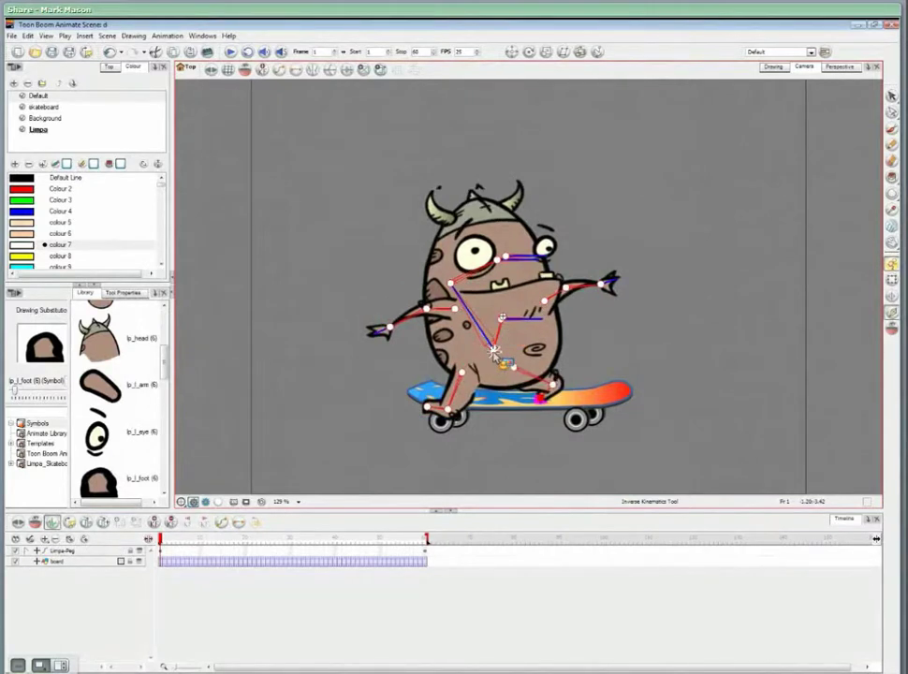
pyautogui.moveTo(494, 352); pyautogui.dragTo(492, 351)
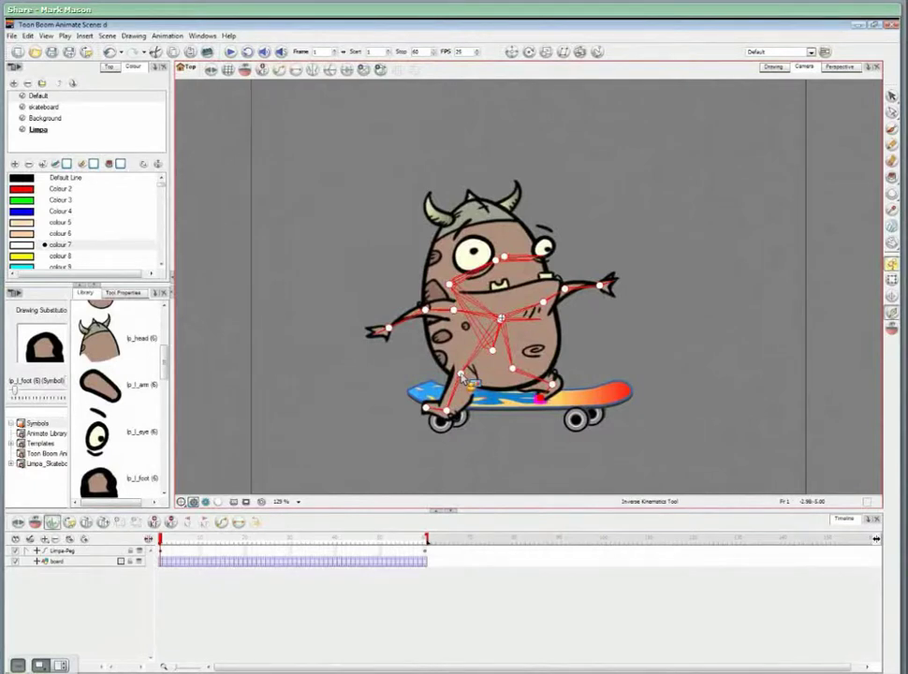
pyautogui.click(460, 374)
# Add a Limpa-Peg keyframe at frame 20, and at frame 10 swing the right foot forward onto the board beside the left foot
pyautogui.click(245, 550)
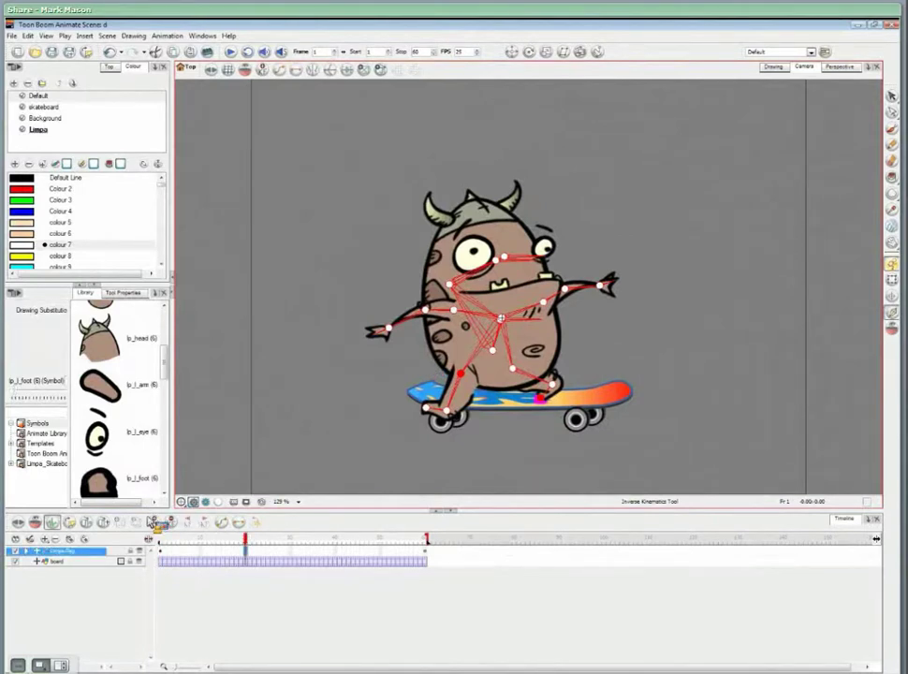
pyautogui.click(202, 548)
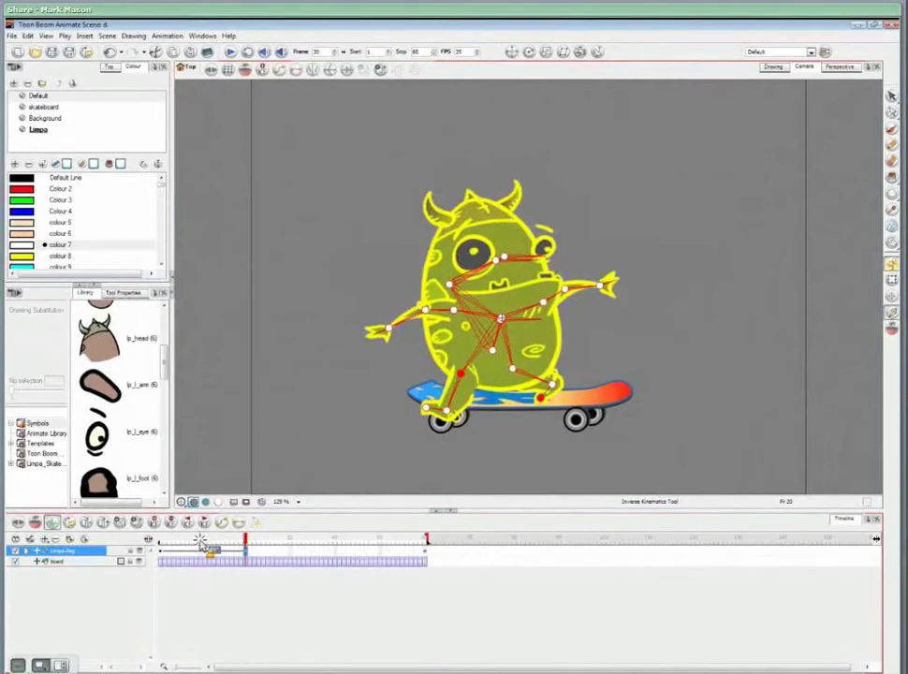
pyautogui.click(200, 548)
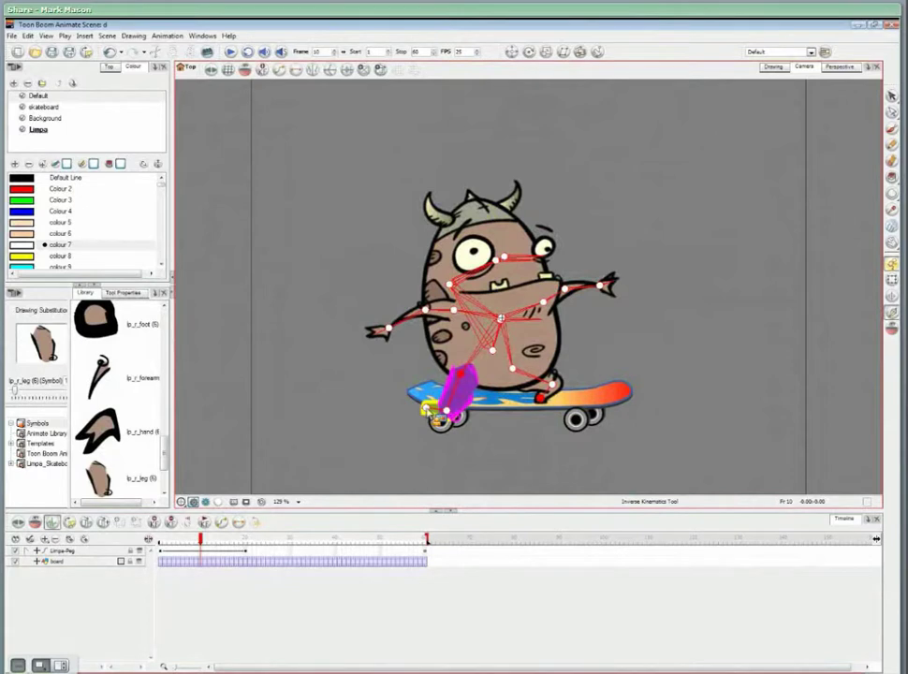
pyautogui.moveTo(429, 410); pyautogui.dragTo(491, 397)
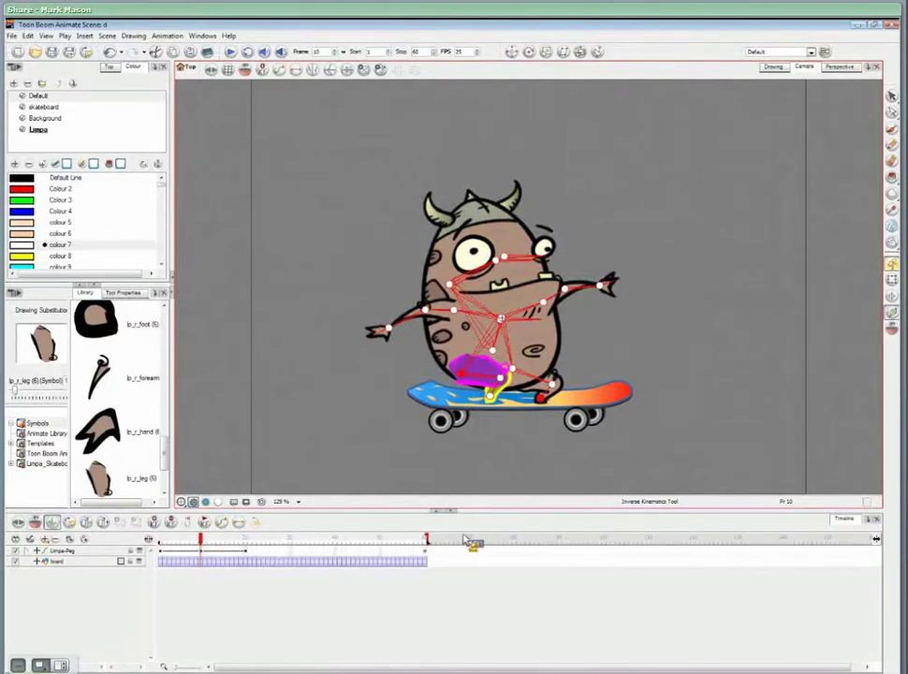
# At frame 5, turn on onion skinning and move the right foot back toward the rear wheels as an in-between pose
pyautogui.press(',')
pyautogui.press(',')
pyautogui.press(',')
pyautogui.press(',')
pyautogui.press(',')
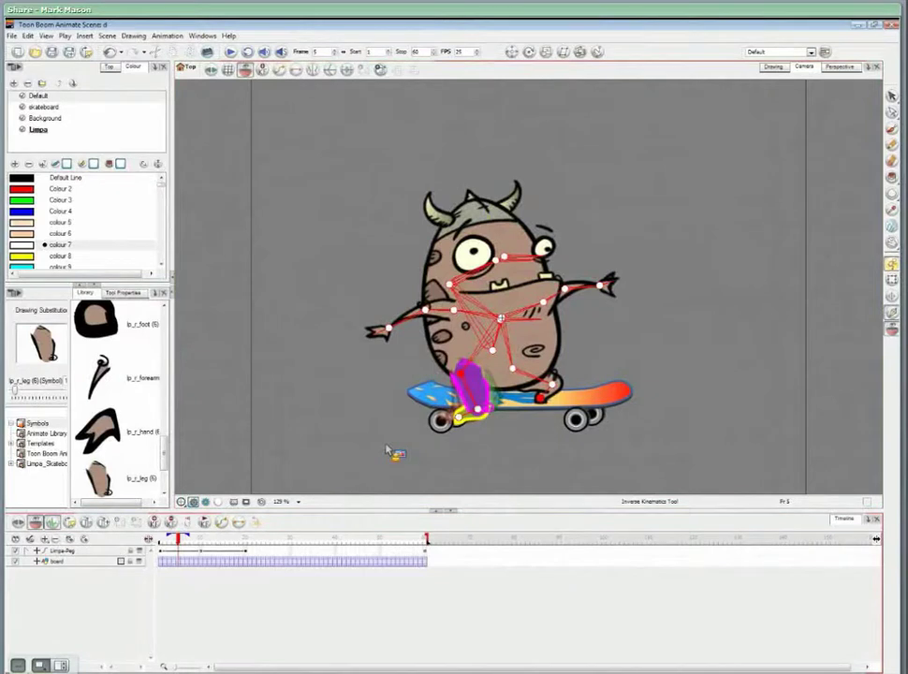
pyautogui.moveTo(458, 416); pyautogui.dragTo(446, 415)
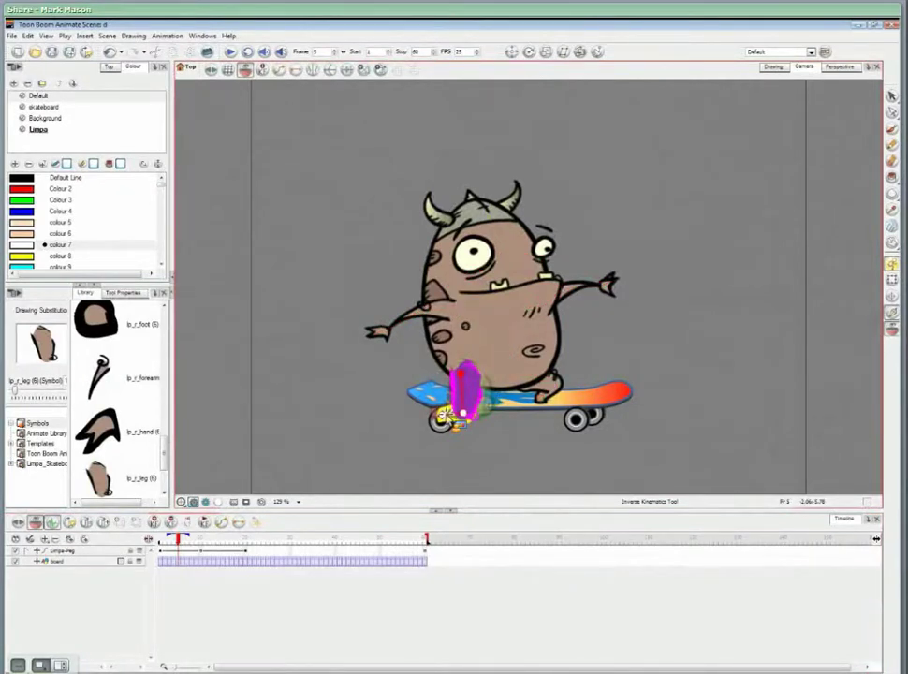
pyautogui.moveTo(445, 414); pyautogui.dragTo(453, 417)
# At frame 14, extend the right foot straight down below the board for the pushing pose
pyautogui.press('.')
pyautogui.press('.')
pyautogui.press('.')
pyautogui.press('.')
pyautogui.press('.')
pyautogui.press('.')
pyautogui.press('.')
pyautogui.press('.')
pyautogui.press('.')
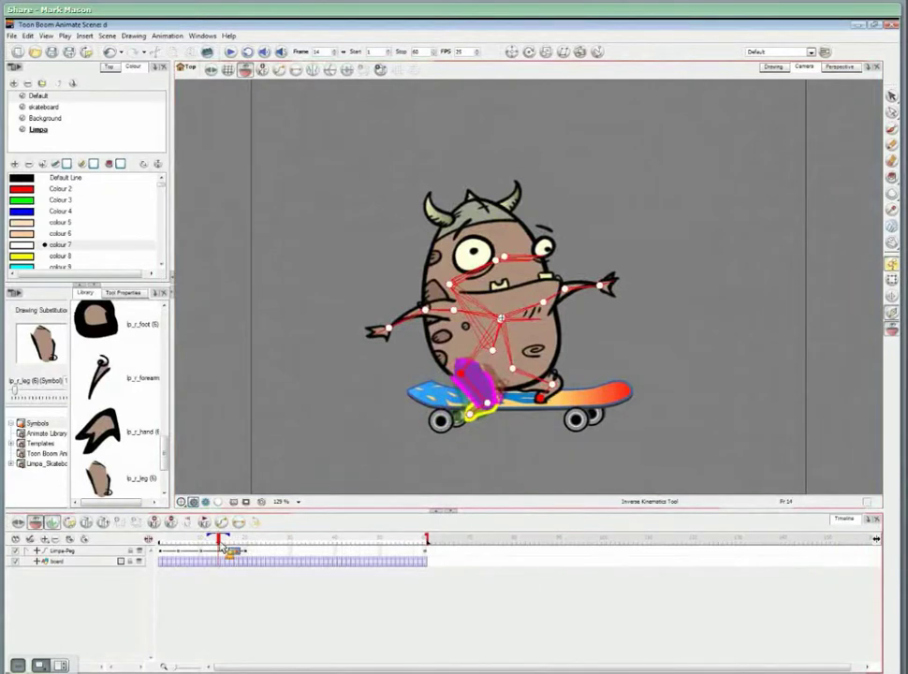
pyautogui.click(441, 445)
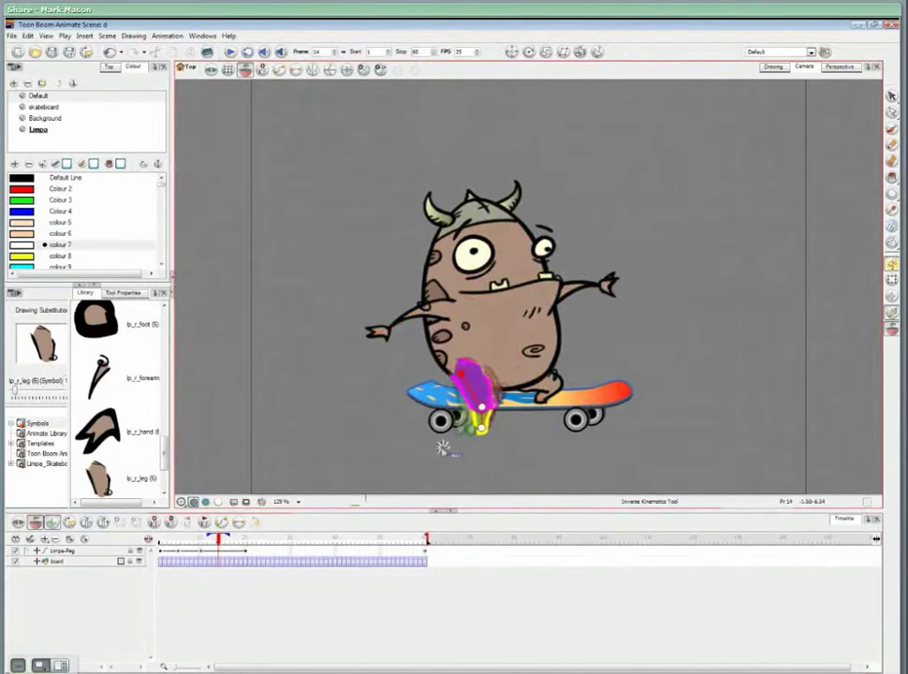
pyautogui.click(485, 430)
# Return to frame 1 and swap Limpa's mouth for the open-mouth drawing D with the Transform tool
pyautogui.click(166, 538)
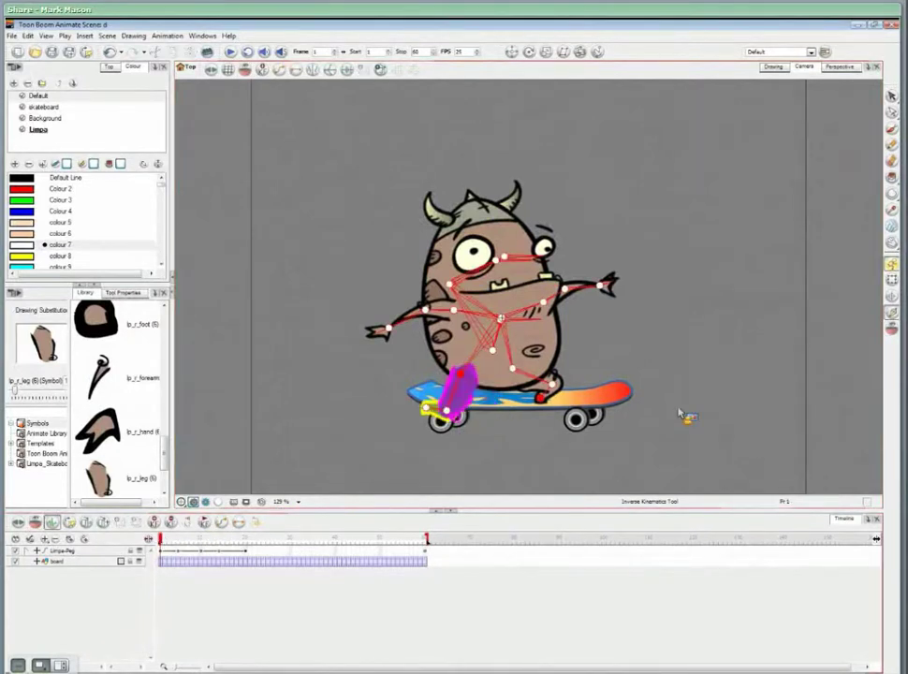
pyautogui.hotkey('shift', 't')
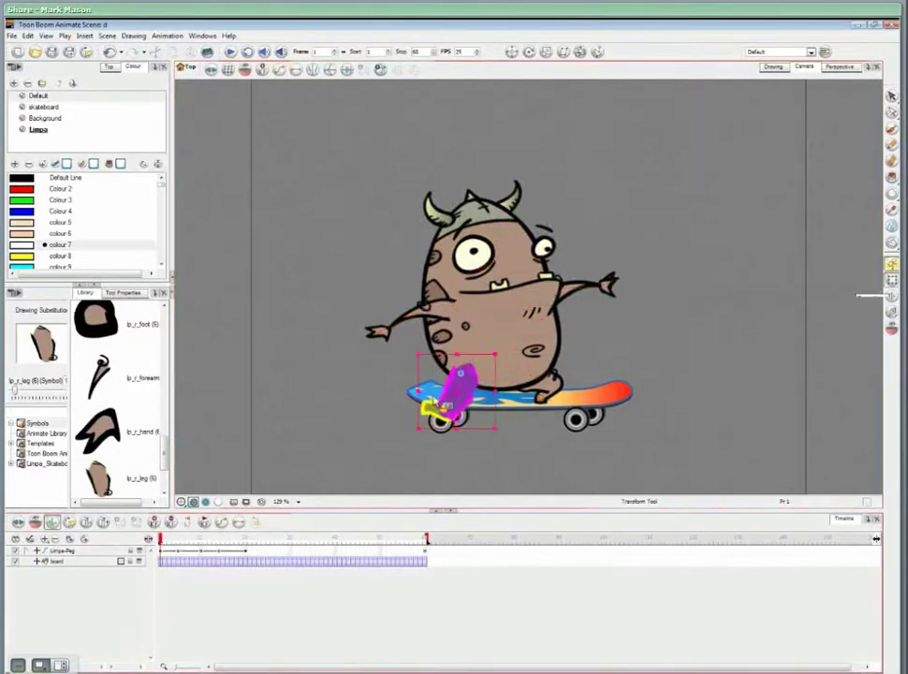
pyautogui.click(341, 397)
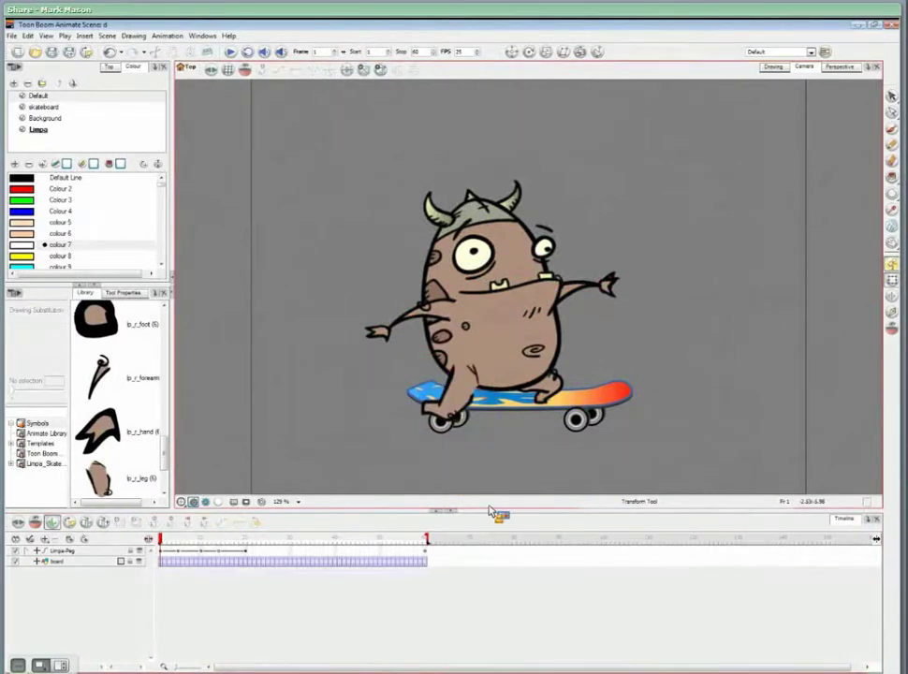
pyautogui.click(510, 299)
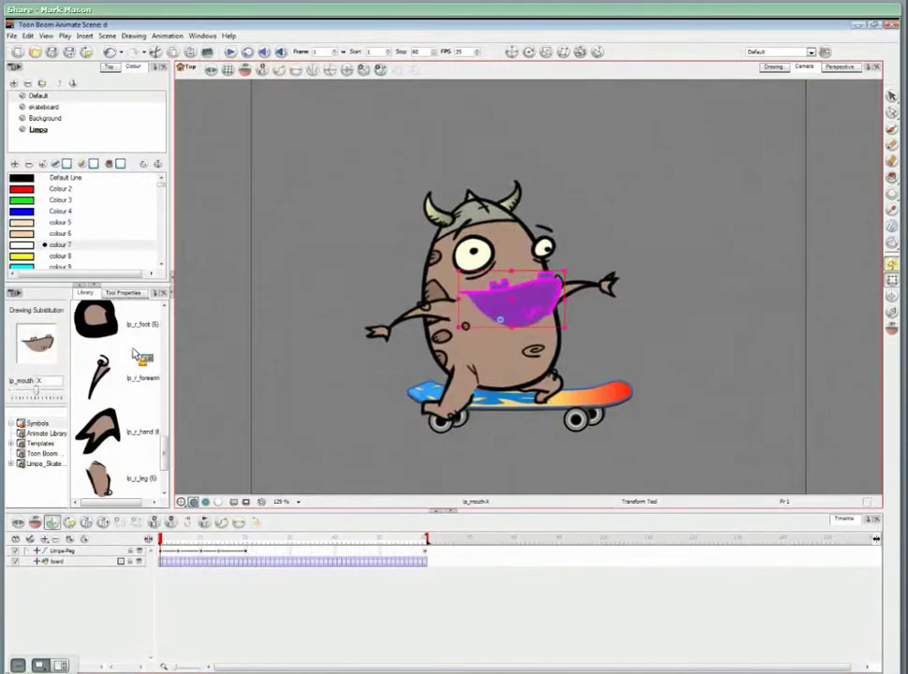
pyautogui.press('[')
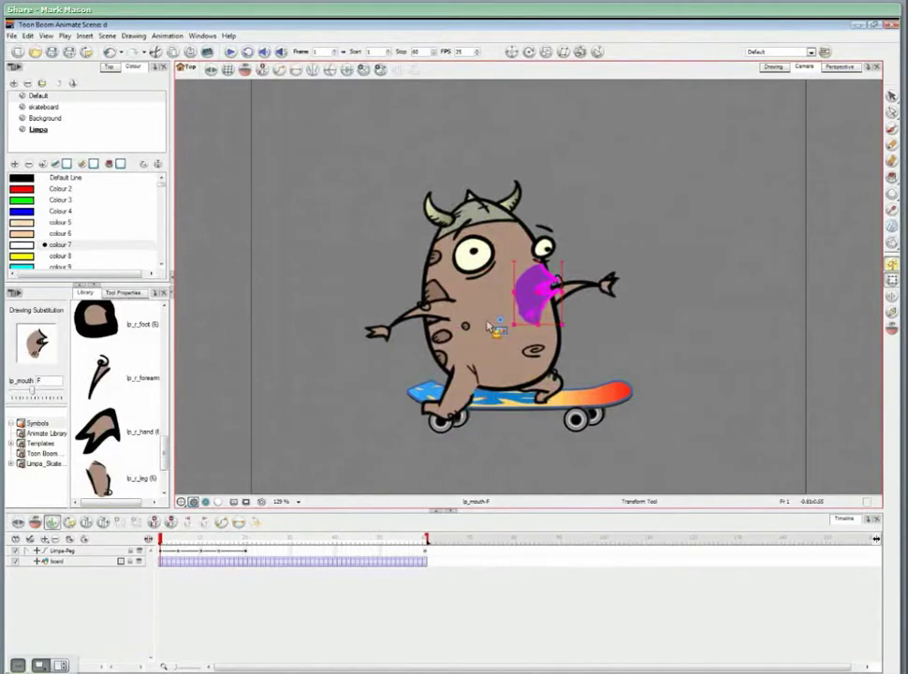
pyautogui.press('[')
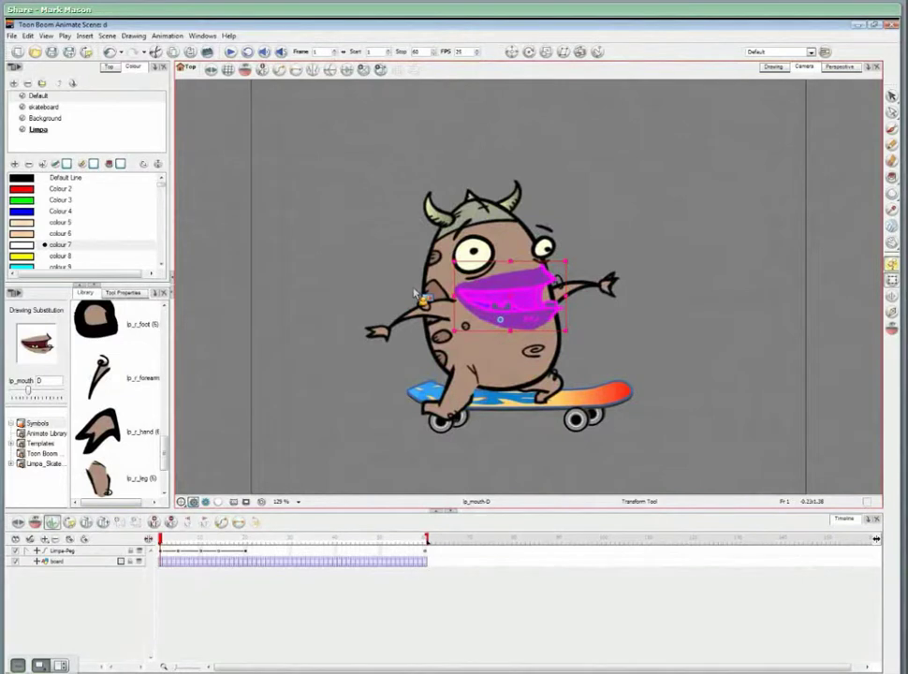
# Animate a blink on Limpa's right eye by substituting its drawings, starting with the half-closed eye at frame 5
pyautogui.click(472, 252)
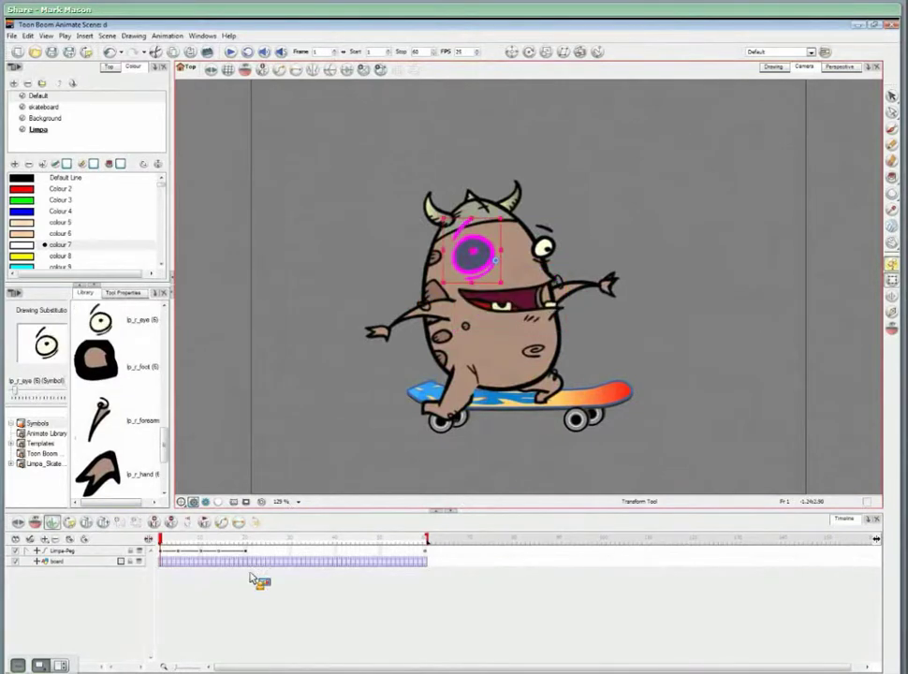
pyautogui.click(179, 540)
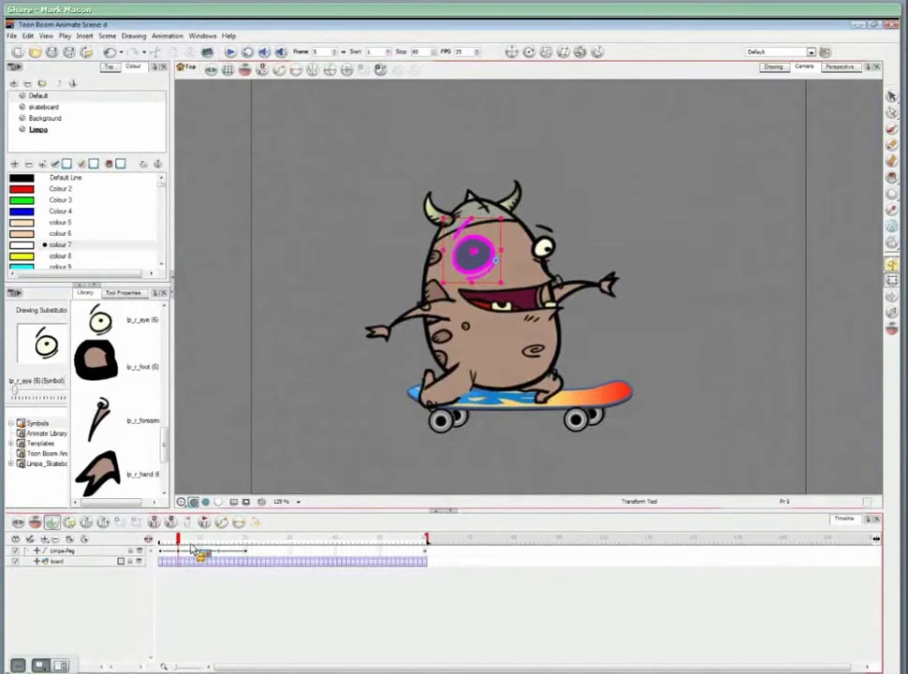
pyautogui.press(']')
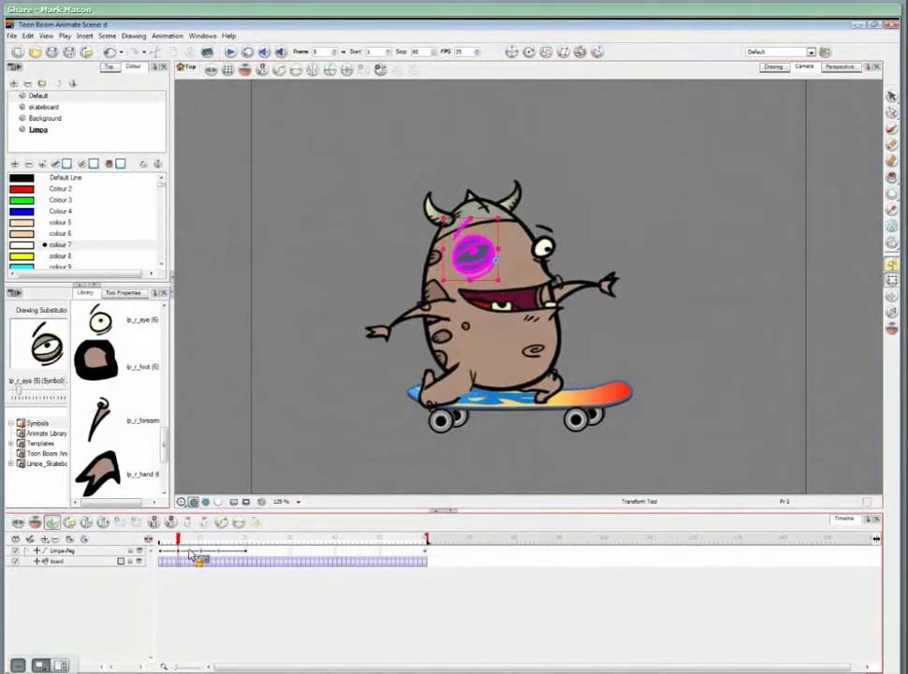
pyautogui.click(201, 549)
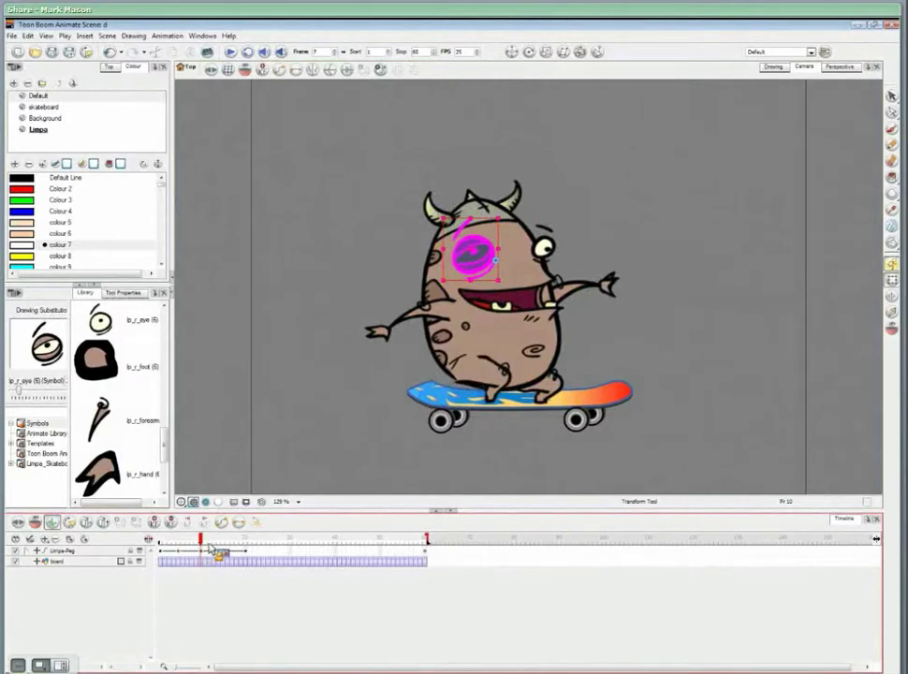
pyautogui.click(211, 544)
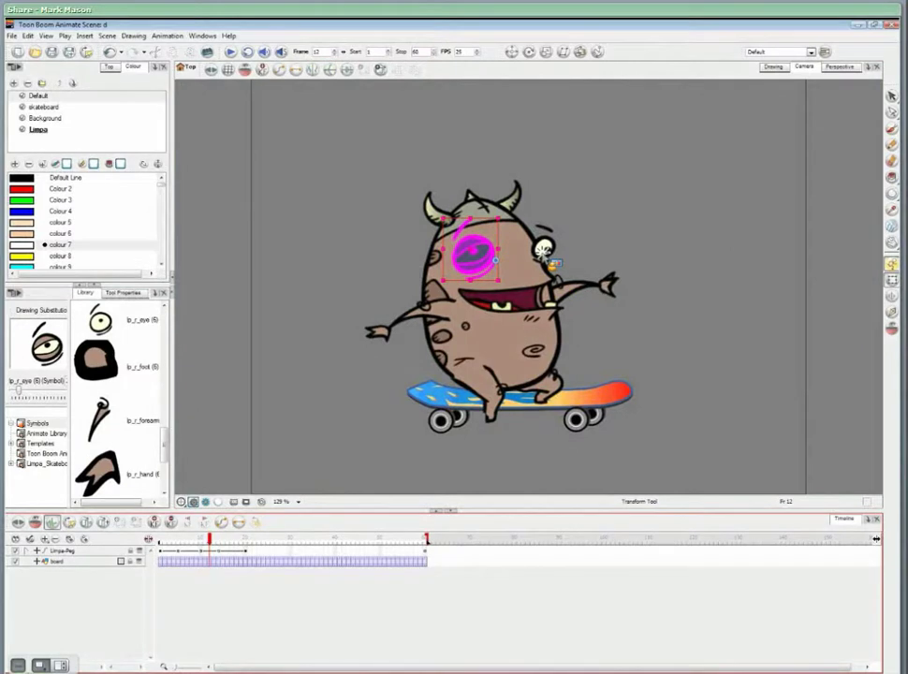
# Animate a matching blink on Limpa's left eye by substituting its drawings between frames 5 and 14
pyautogui.click(541, 252)
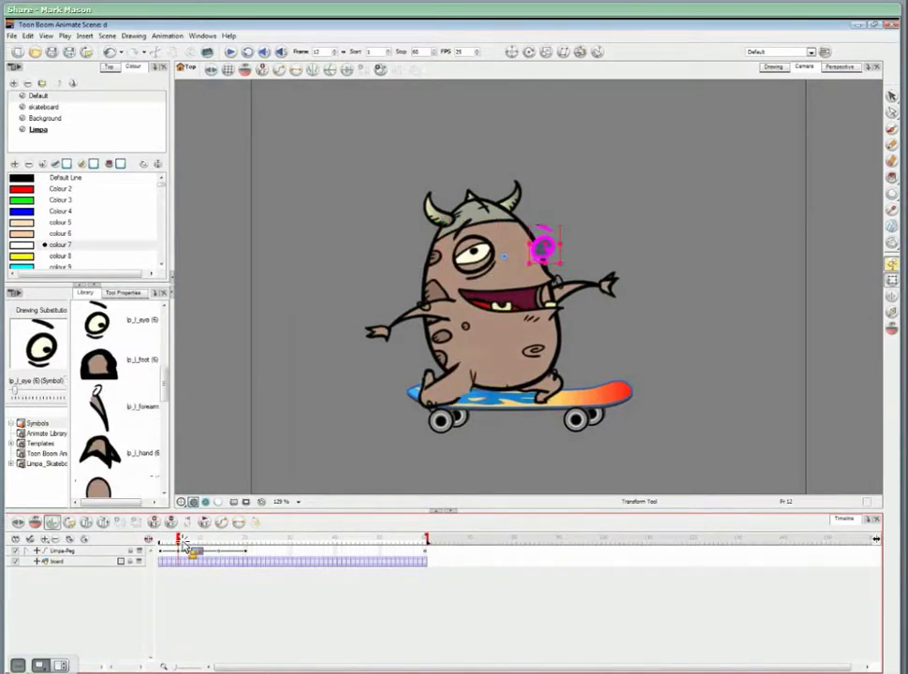
pyautogui.moveTo(183, 544); pyautogui.dragTo(218, 543)
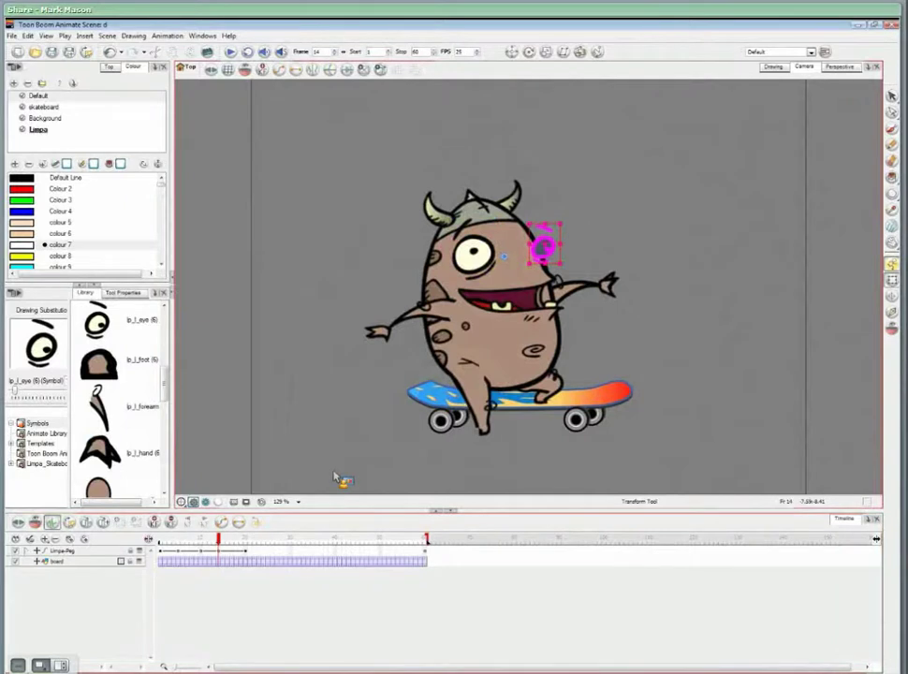
pyautogui.click(335, 478)
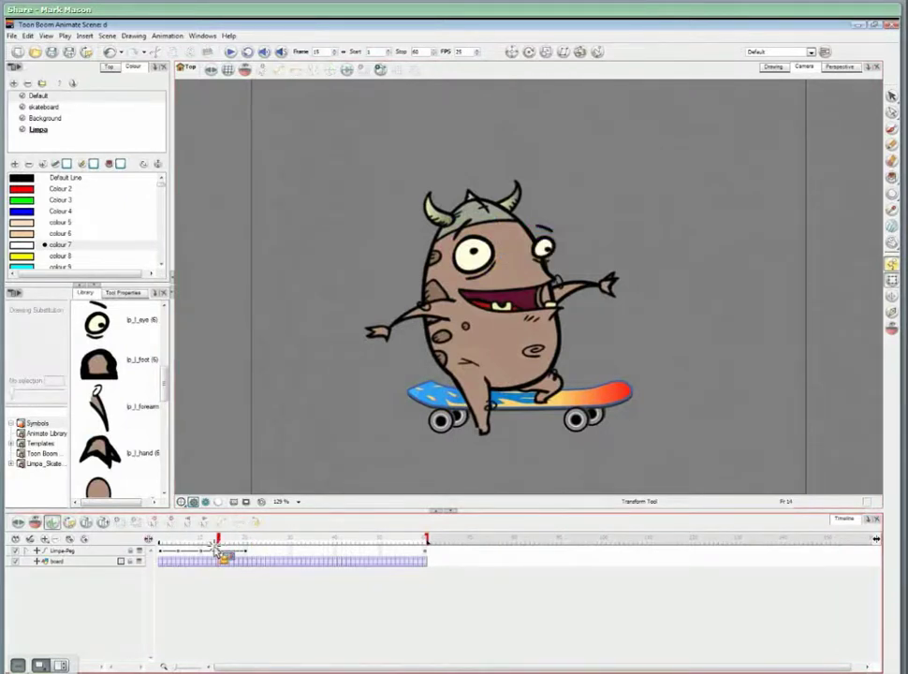
# Copy the Limpa-Peg animation of frames 1 to 20 and paste it as a Normal (forward) cycle from frame 21 through frame 60
pyautogui.press('shift+')
pyautogui.click(173, 551)
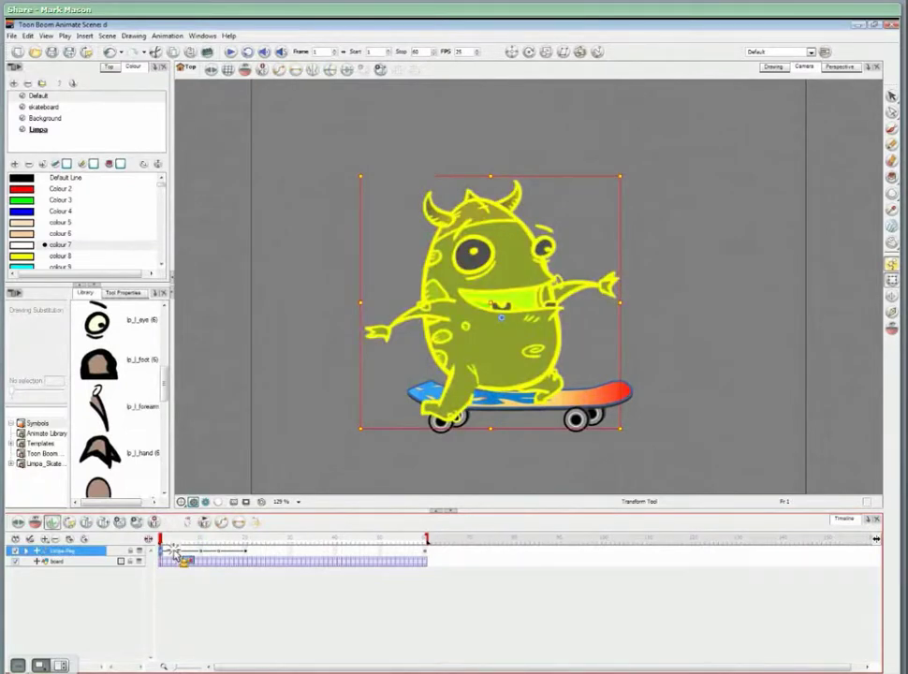
pyautogui.click(174, 552)
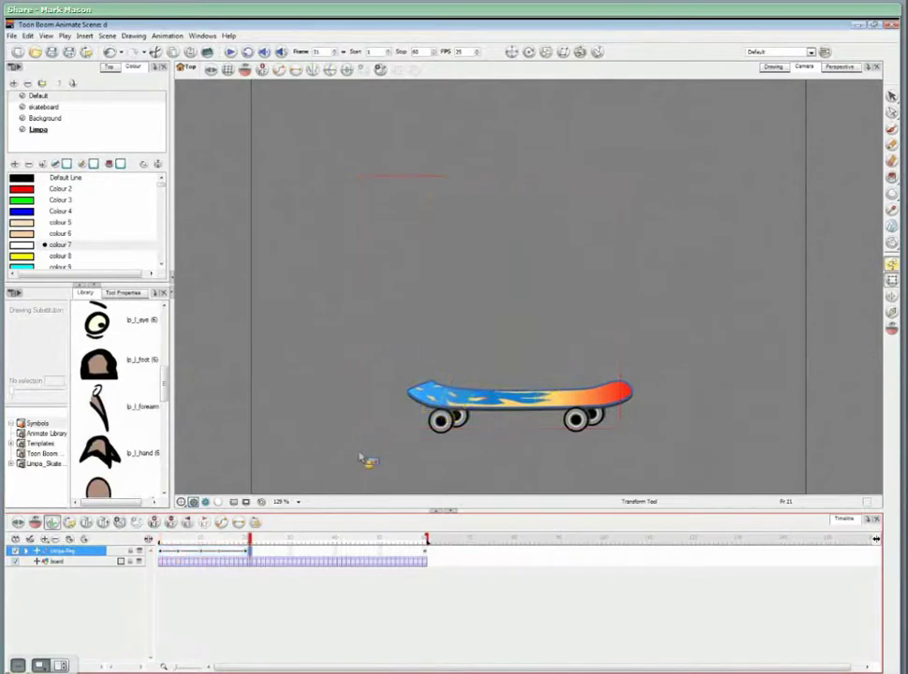
pyautogui.hotkey('ctrl', '/')
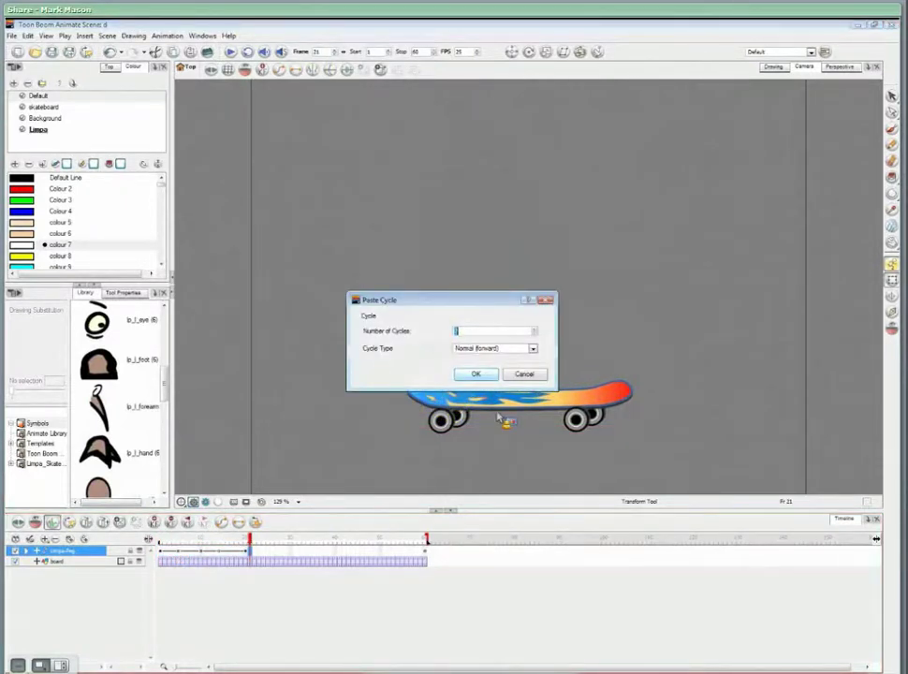
pyautogui.press('Return')
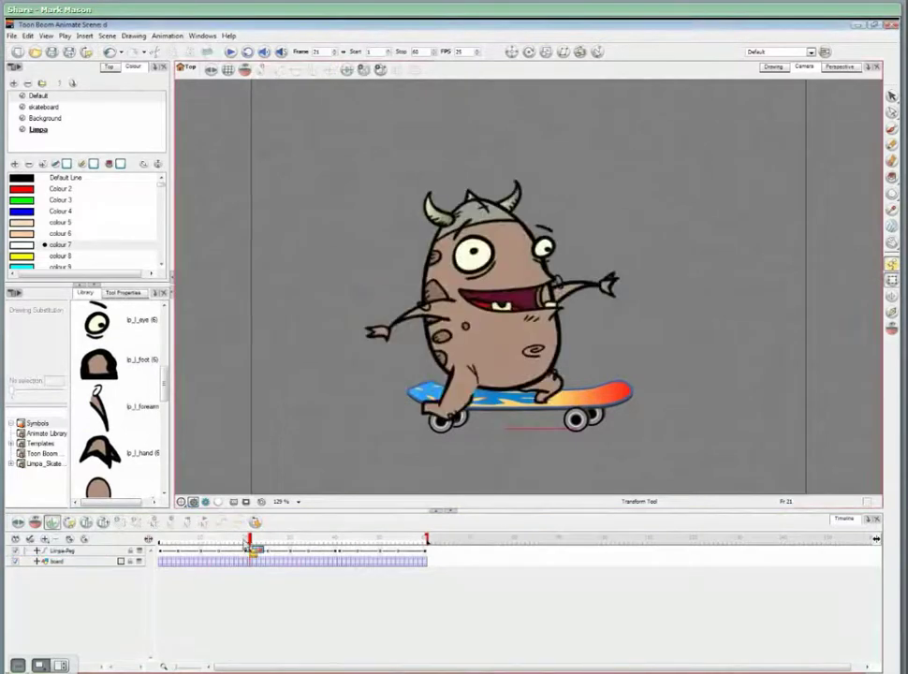
pyautogui.hotkey('shift', 'Return')
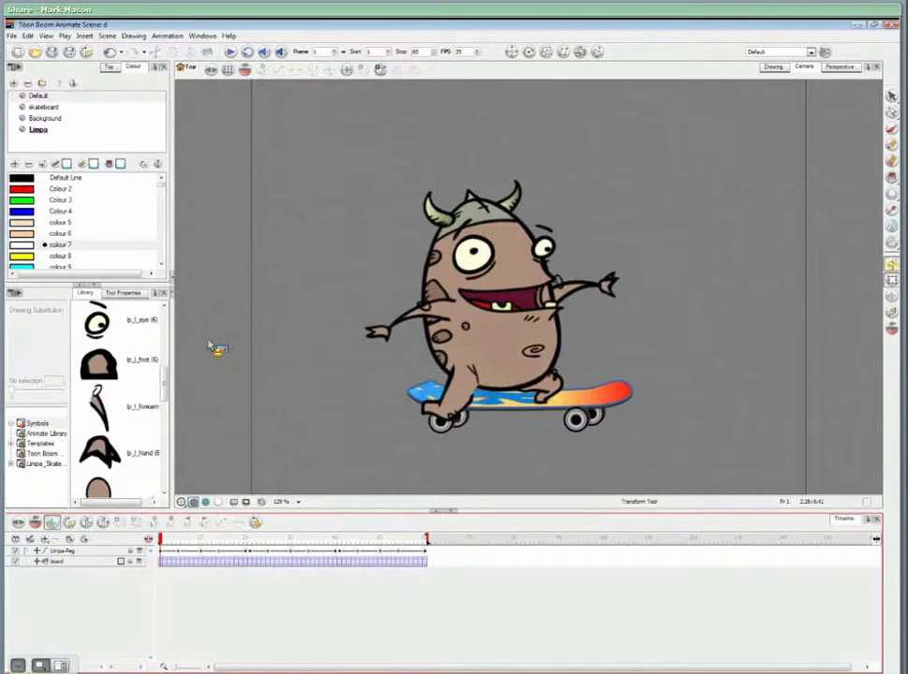
# Import the sound file CheckOutThisMove_FINAL into the scene
pyautogui.click(11, 35)
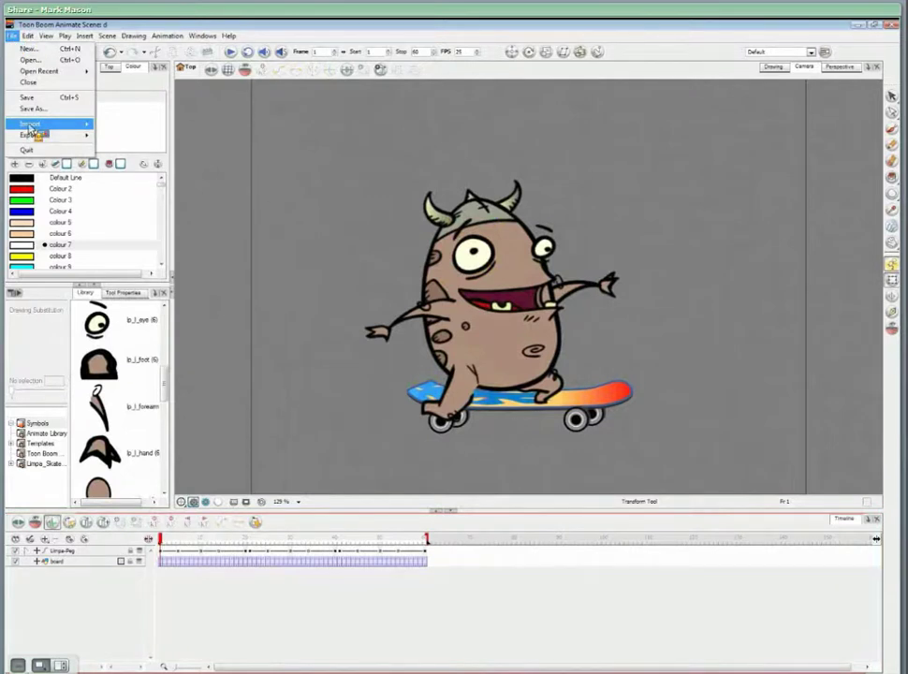
pyautogui.click(30, 128)
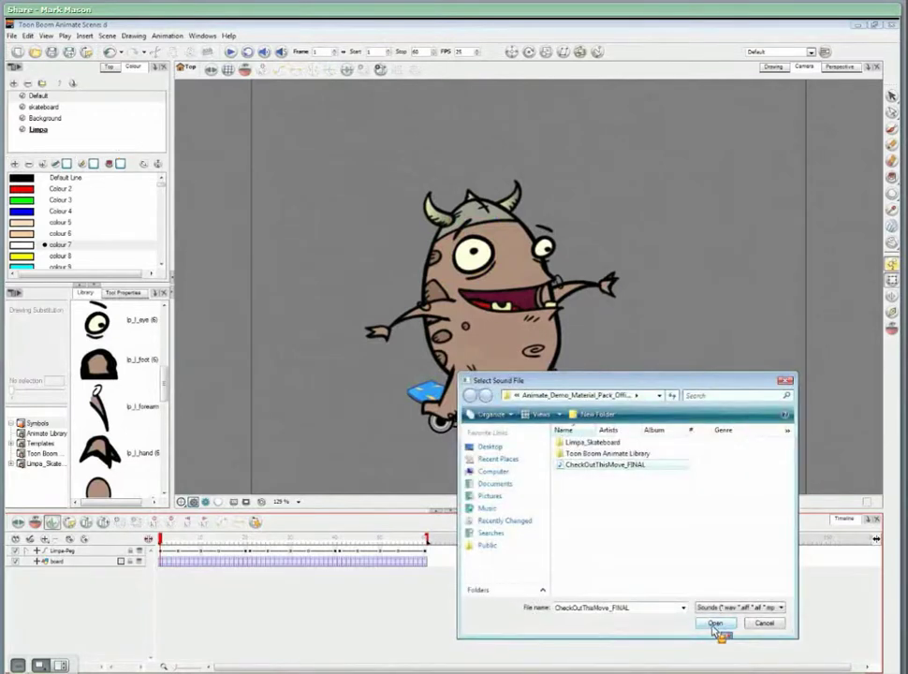
pyautogui.click(714, 624)
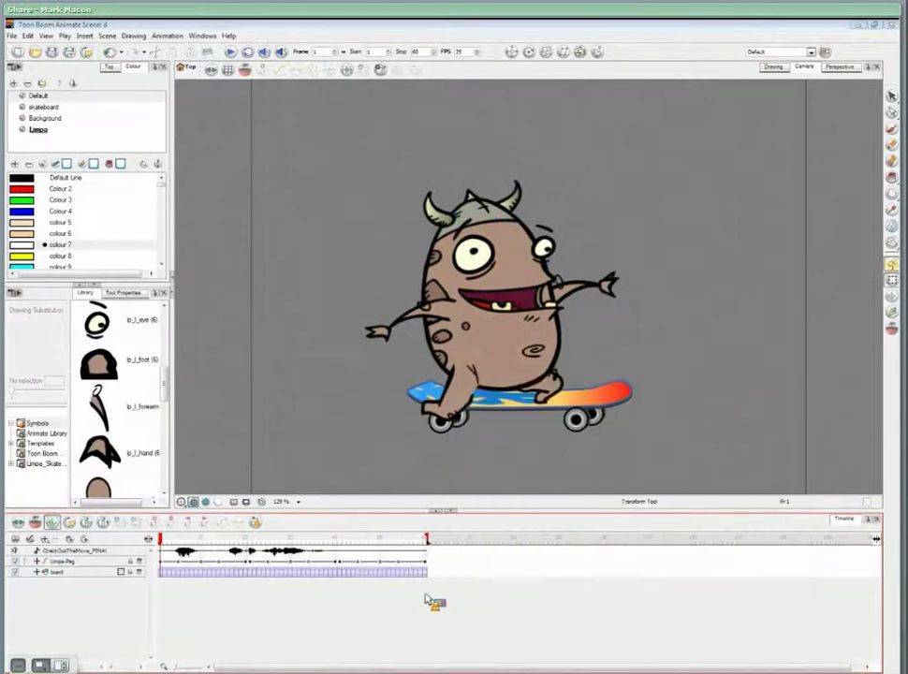
# Open the CheckOutThisMove_FINAL sound layer in the Sound Element Editor, play it to review its mouth shapes, and close the editor
pyautogui.doubleClick(42, 552)
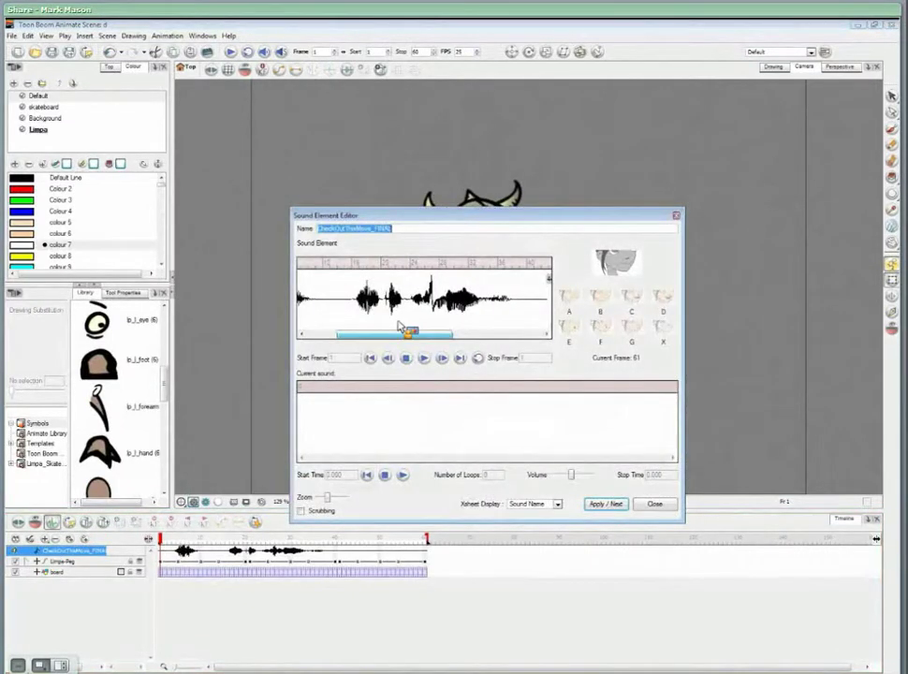
pyautogui.click(401, 323)
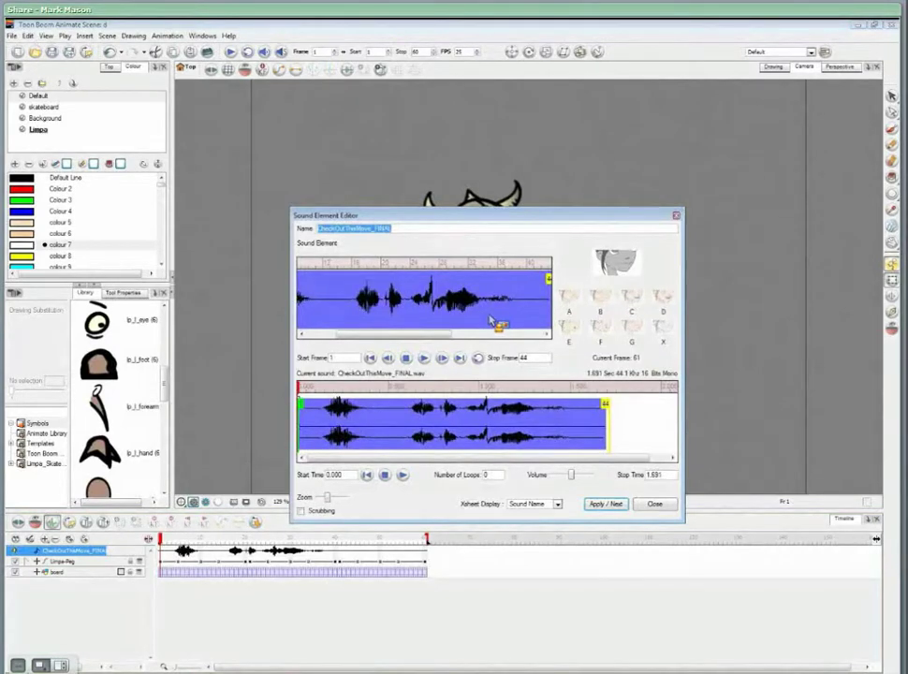
pyautogui.click(472, 329)
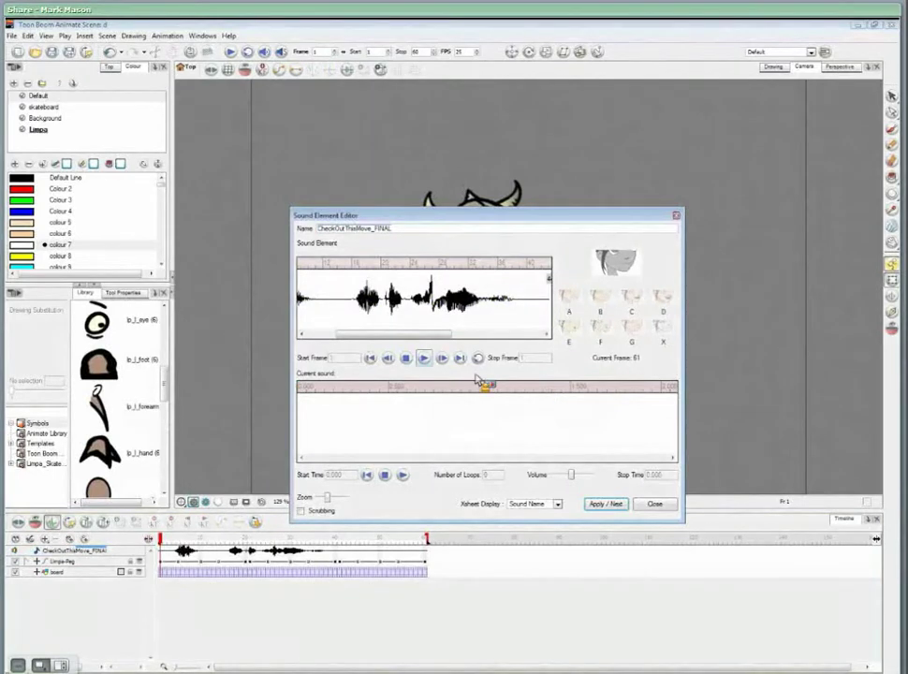
pyautogui.click(426, 359)
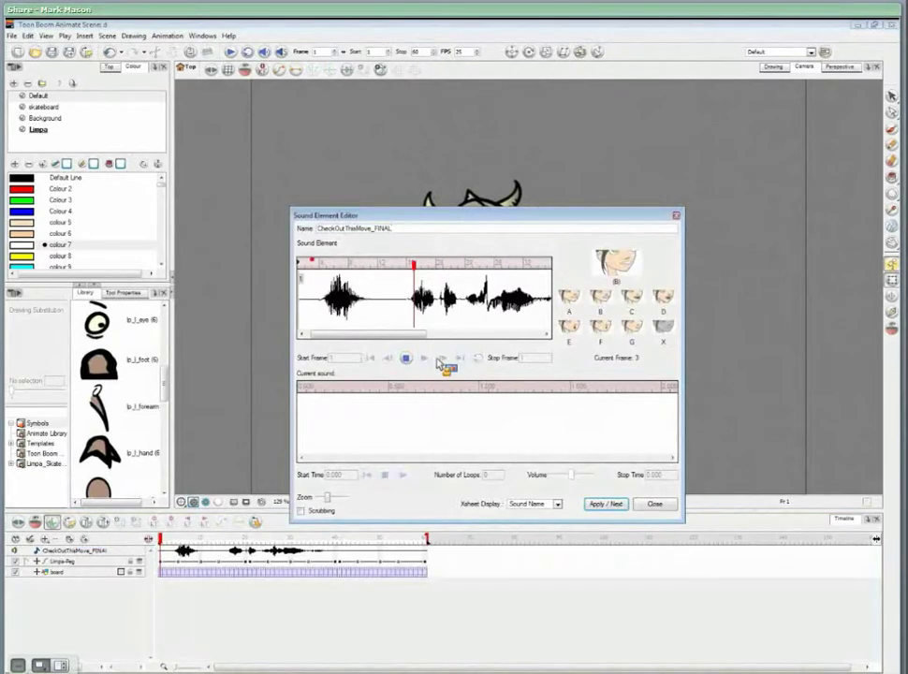
pyautogui.click(653, 505)
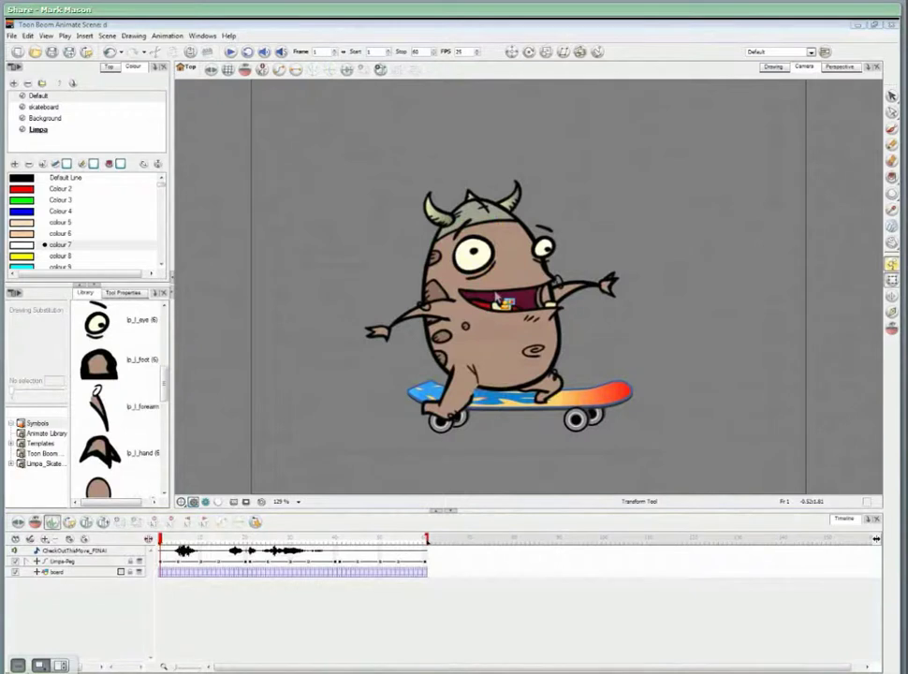
# Map the lip-sync of CheckOutThisMove_FINAL to the lp_mouth layer with drawings A to G and X, and play the scene
pyautogui.click(61, 551)
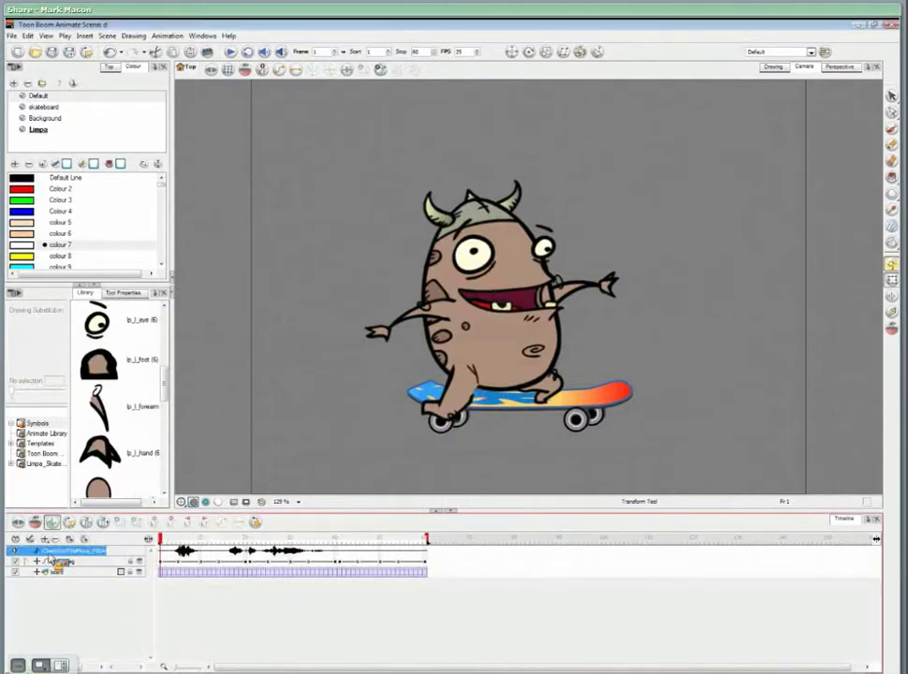
pyautogui.click(167, 39)
pyautogui.click(278, 165)
pyautogui.click(557, 270)
pyautogui.scroll(-2, 561, 307)
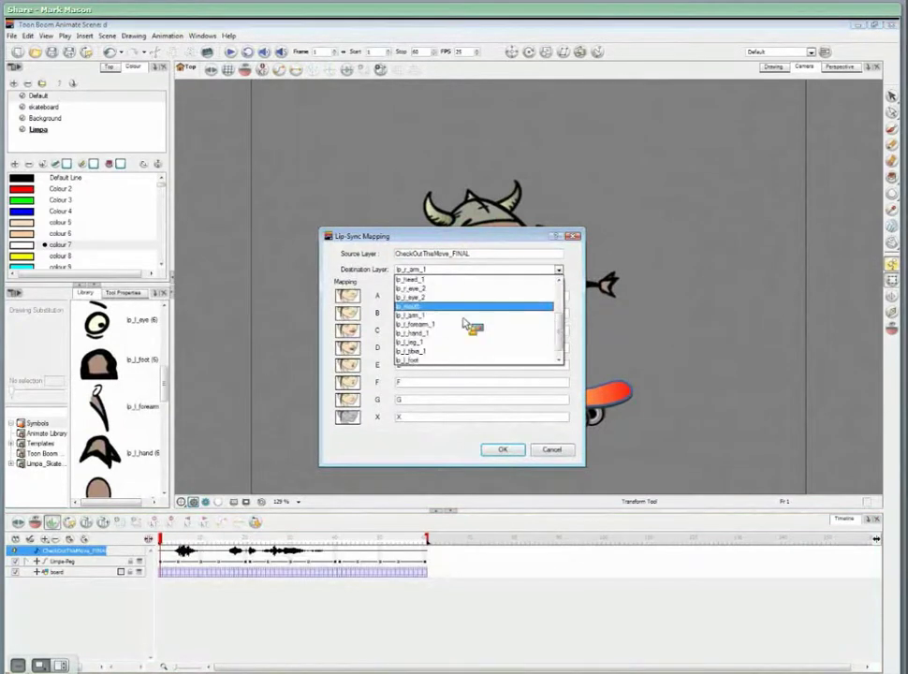
pyautogui.click(406, 308)
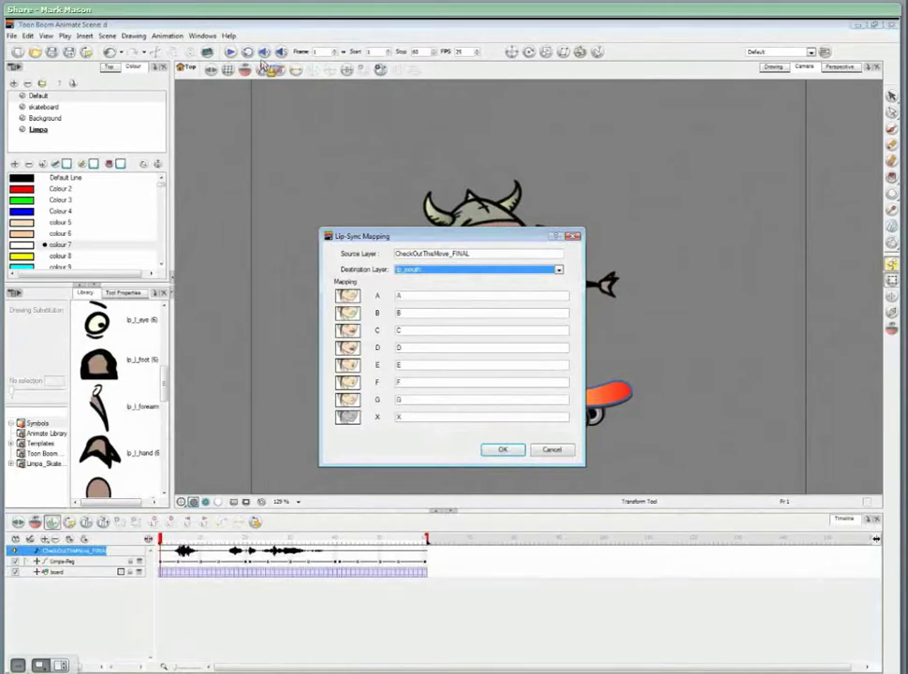
pyautogui.press('Return')
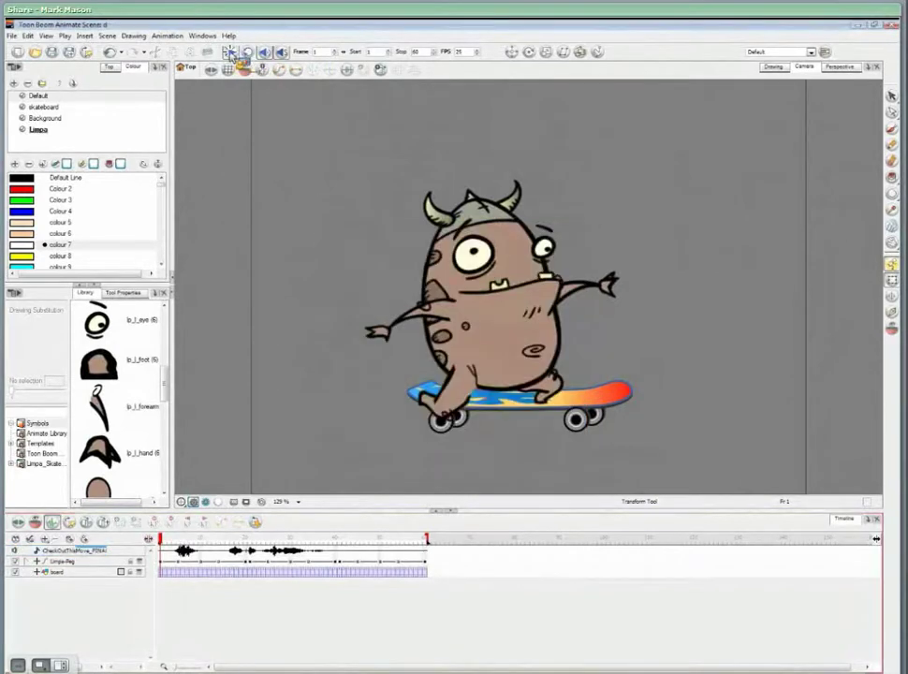
pyautogui.click(232, 52)
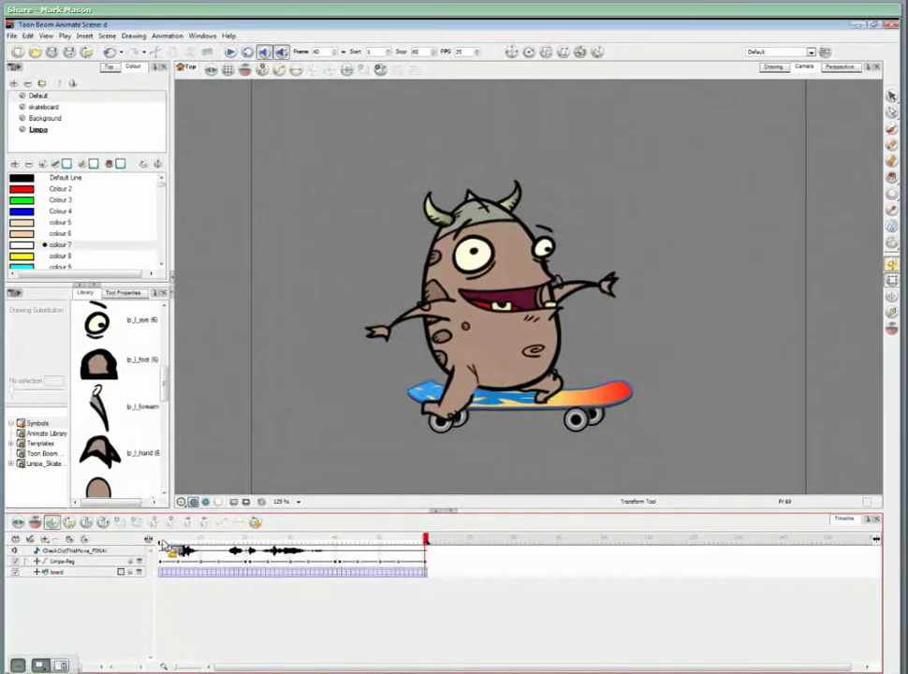
# At frame 33, swap Limpa's mouth for drawing G, and play the scene from frame 1 to check the lip-sync
pyautogui.click(237, 539)
pyautogui.moveTo(239, 541); pyautogui.dragTo(277, 538)
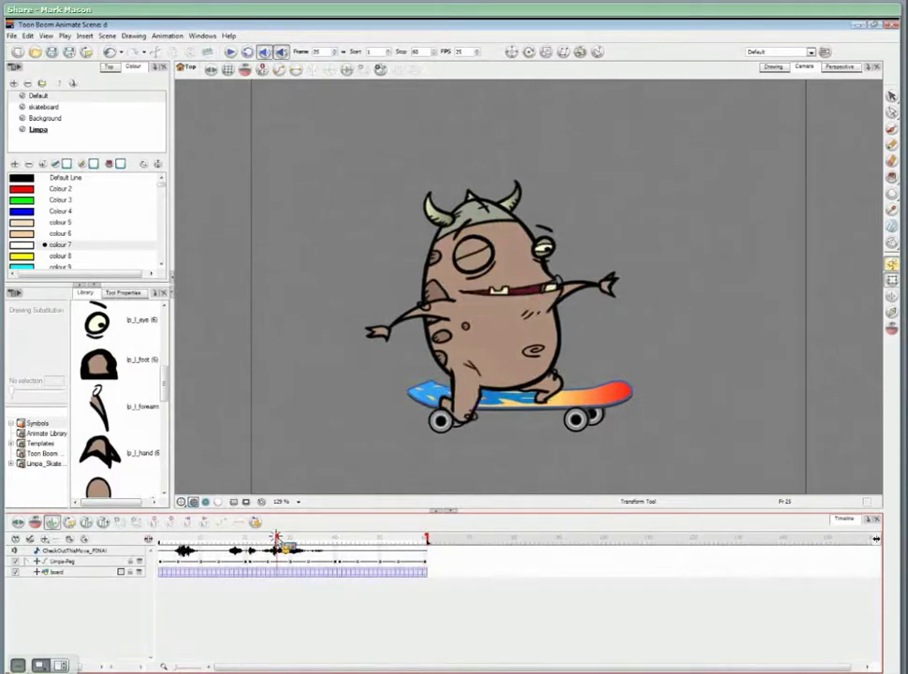
pyautogui.click(509, 308)
pyautogui.click(306, 538)
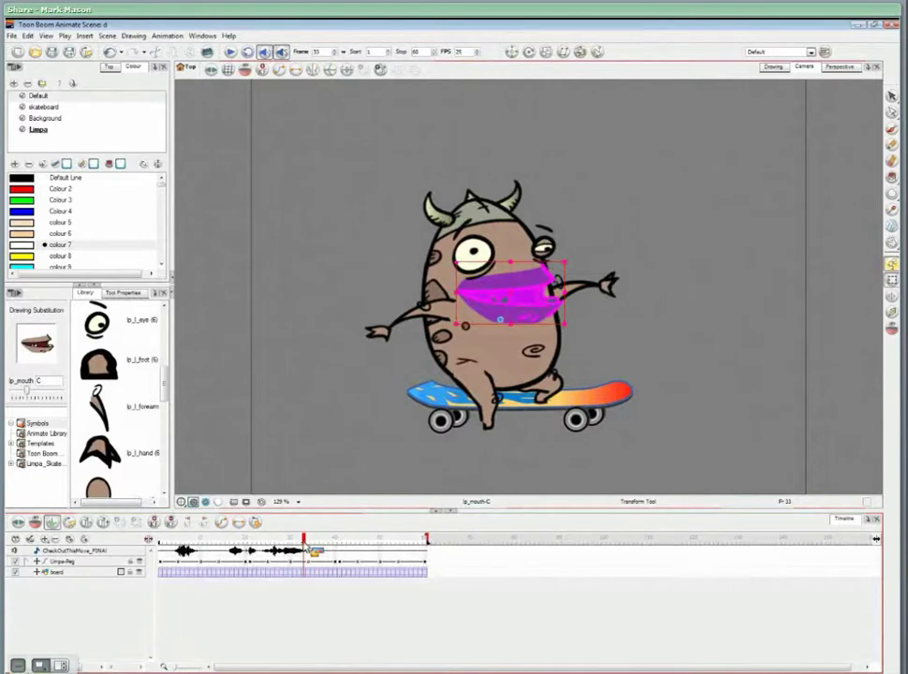
pyautogui.press(']')
pyautogui.press(']')
pyautogui.press(']')
pyautogui.press(']')
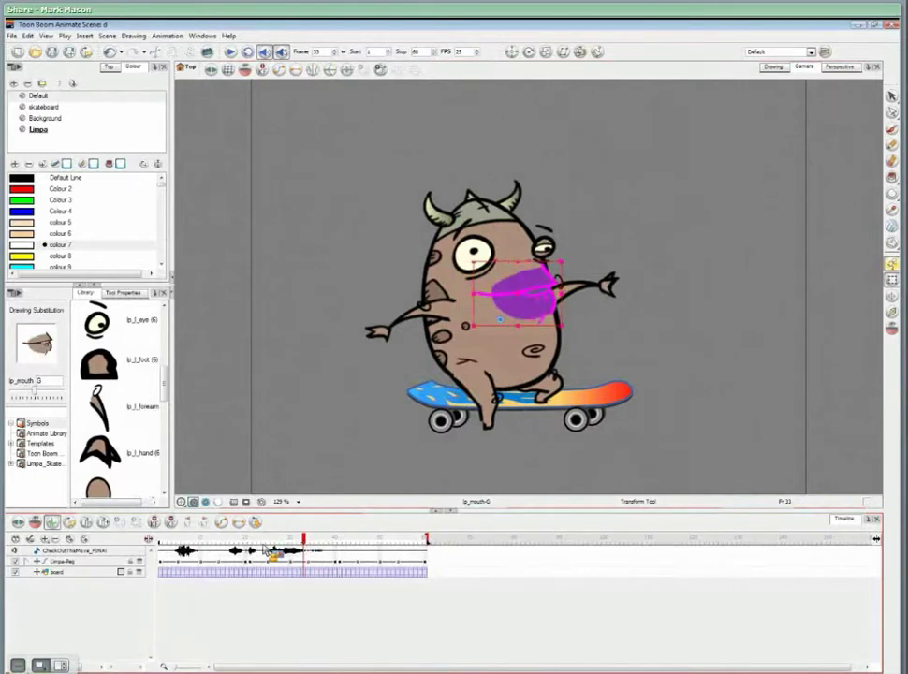
pyautogui.hotkey('shift', ',')
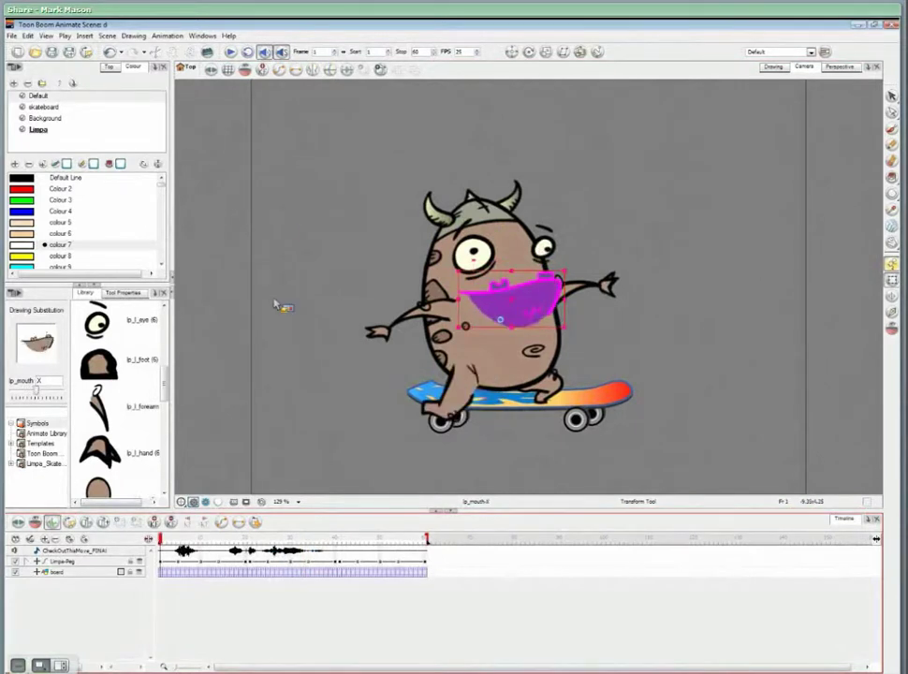
pyautogui.click(231, 52)
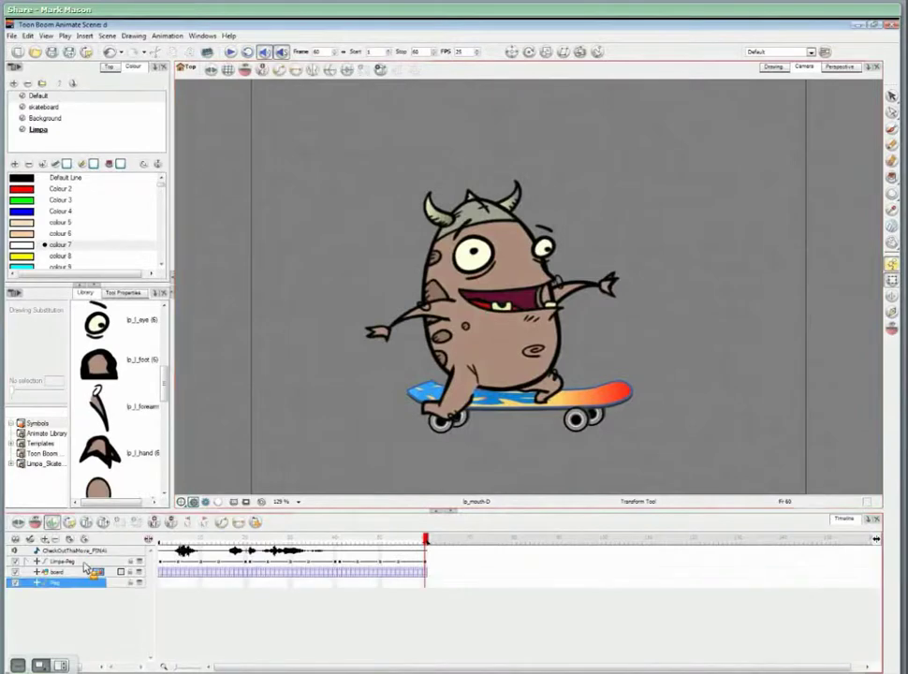
# Parent Limpa-Peg and board to a new peg, and at frame 1 scale the group down and place it at the camera frame's lower-left corner
pyautogui.click(161, 571)
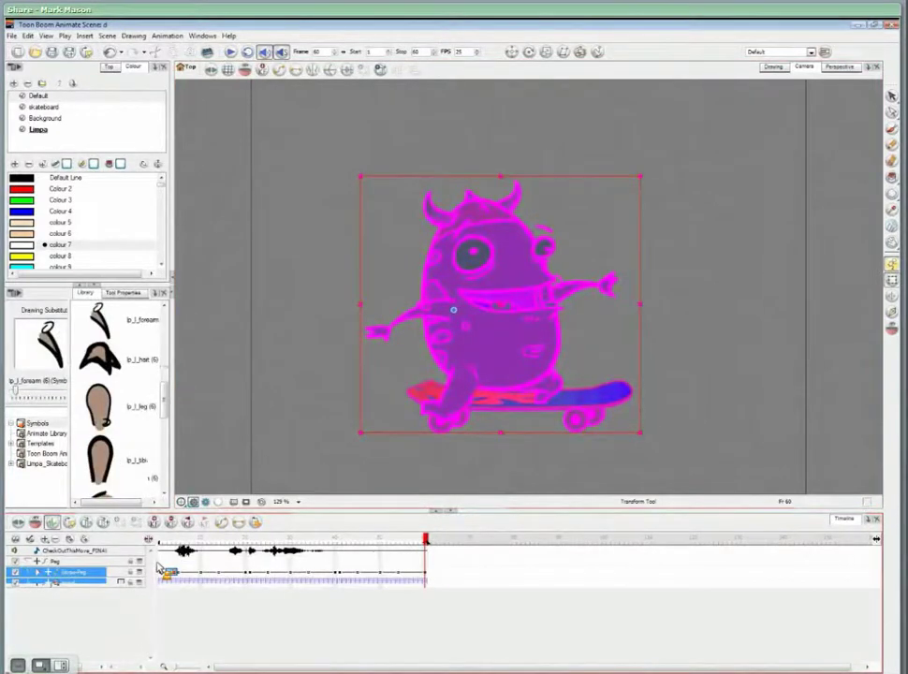
pyautogui.click(160, 561)
pyautogui.click(170, 522)
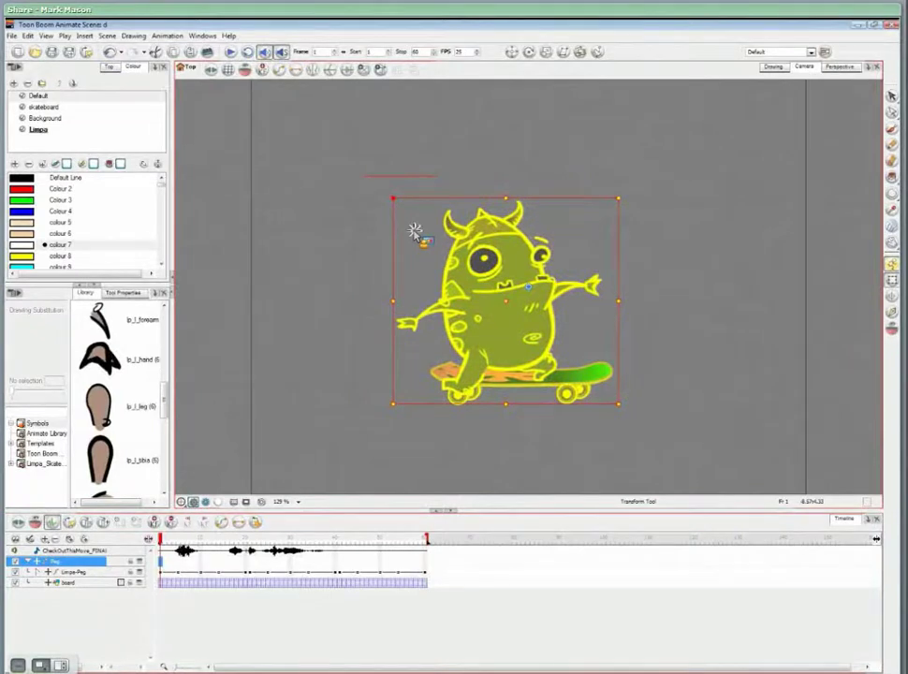
pyautogui.moveTo(415, 232); pyautogui.dragTo(430, 246)
# At frame 60, move the group straight across to the camera frame's right edge and play the scene
pyautogui.click(425, 560)
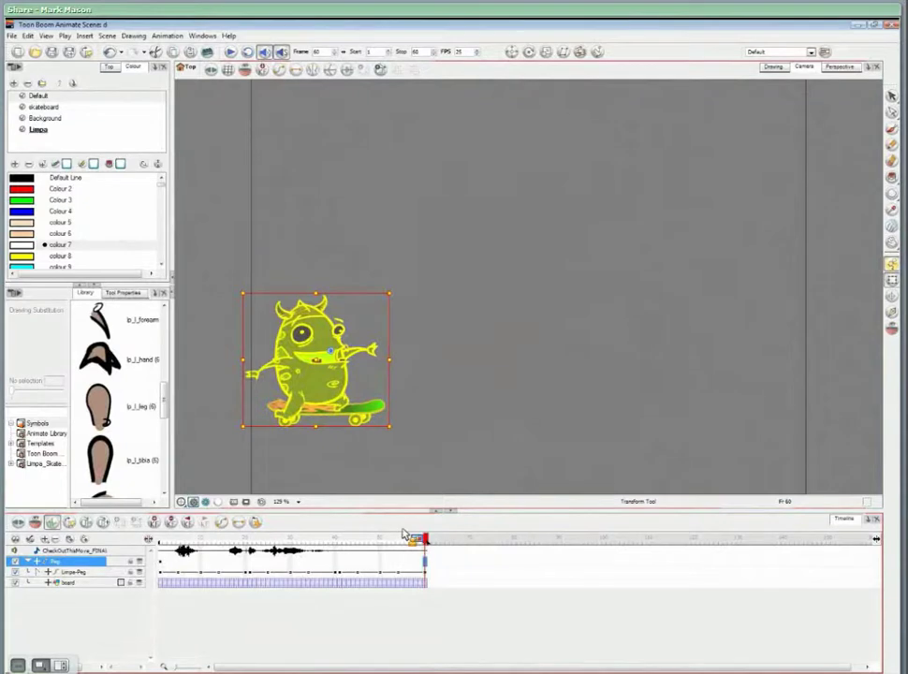
pyautogui.moveTo(345, 403); pyautogui.dragTo(770, 399)
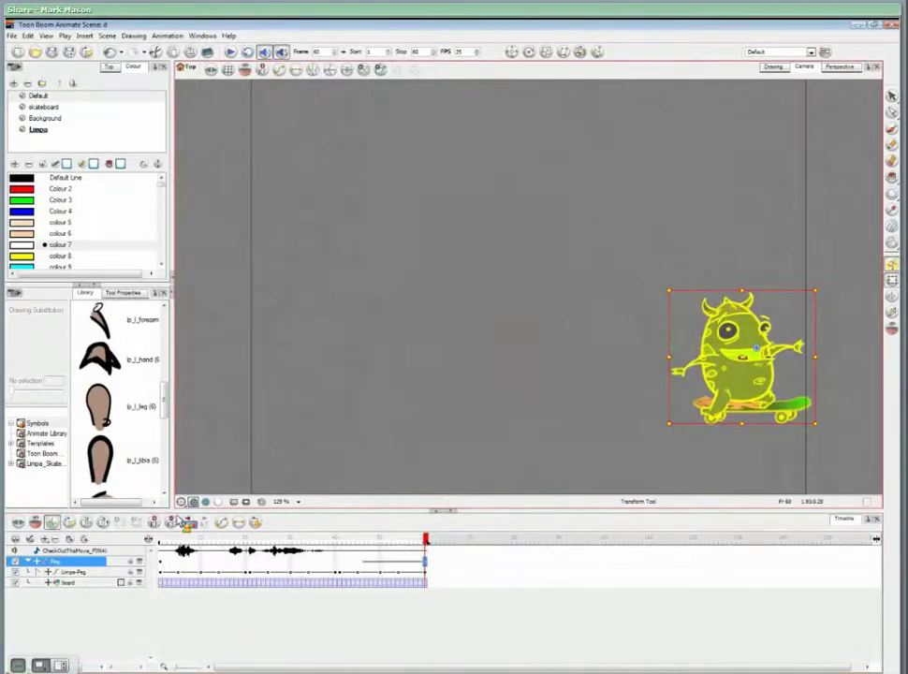
pyautogui.click(230, 51)
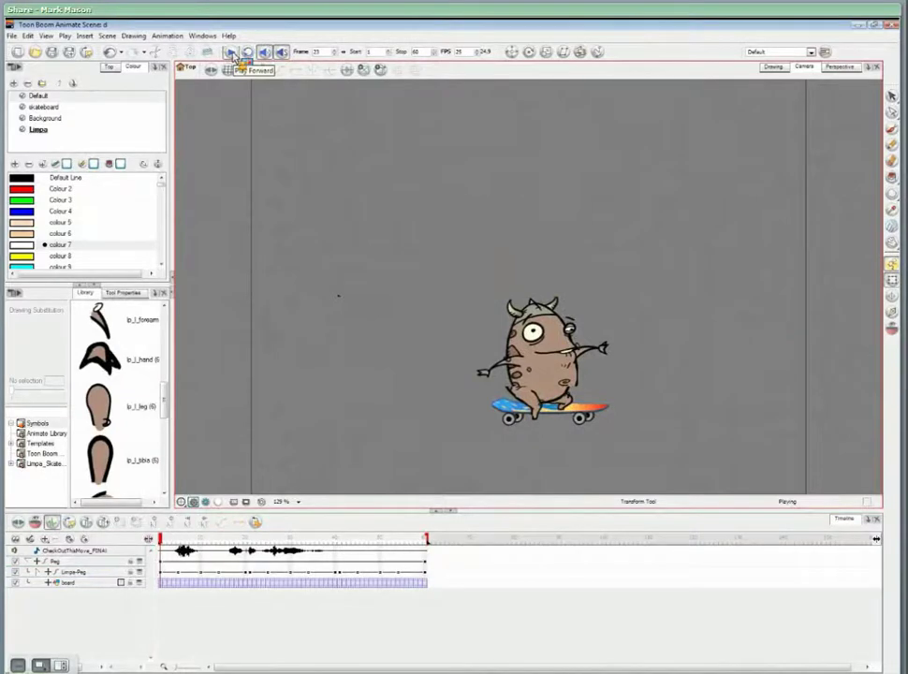